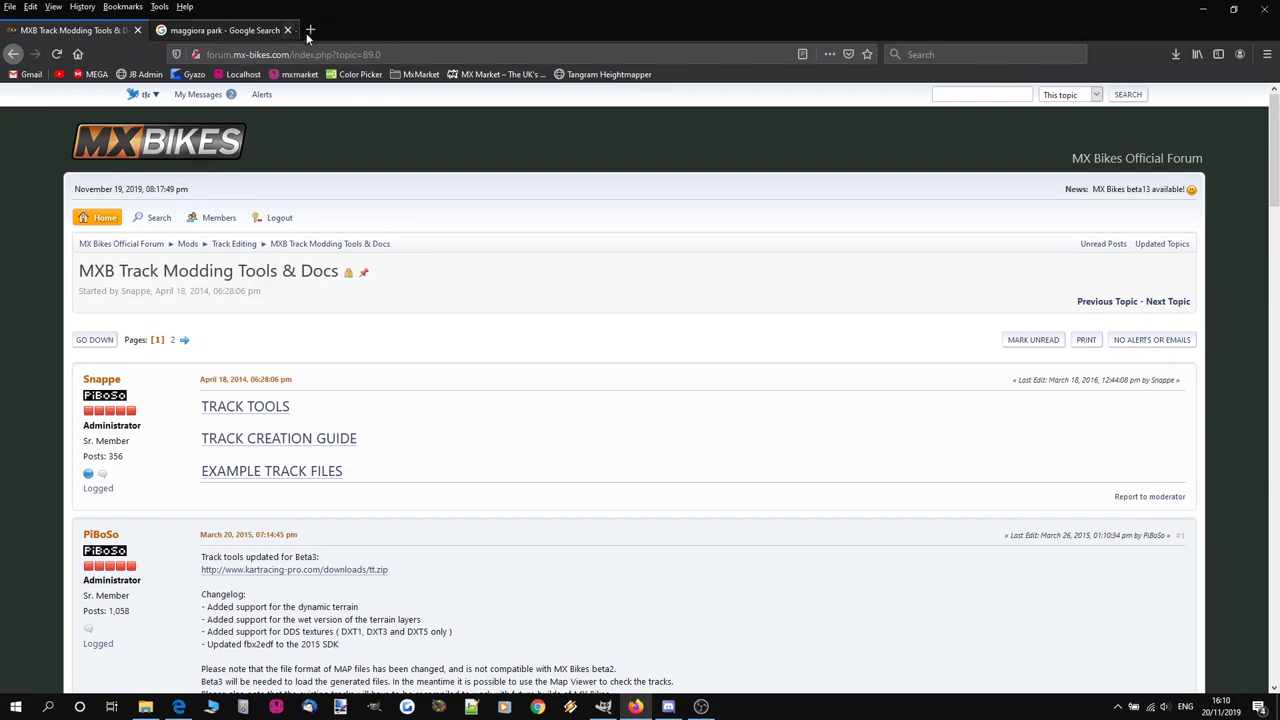
Open a new Firefox tab beside the MX Bikes Forum track modding thread.
{"action": "left_click", "coordinate": [310, 30]}
Load Tangram Heightmapper, zoom out to level 15 over the river valleys, then minimize Firefox.
{"action": "left_click", "coordinate": [612, 76]}
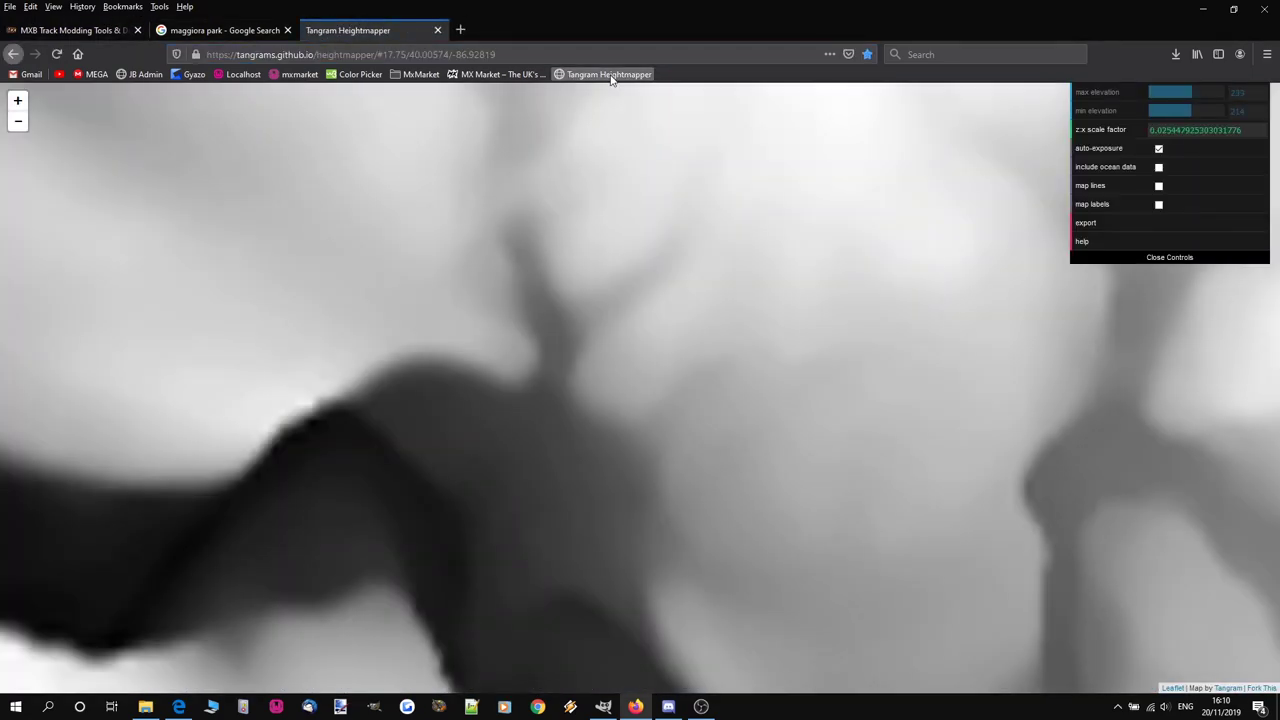
{"action": "scroll", "coordinate": [593, 446], "scroll_direction": "down", "scroll_amount": 5}
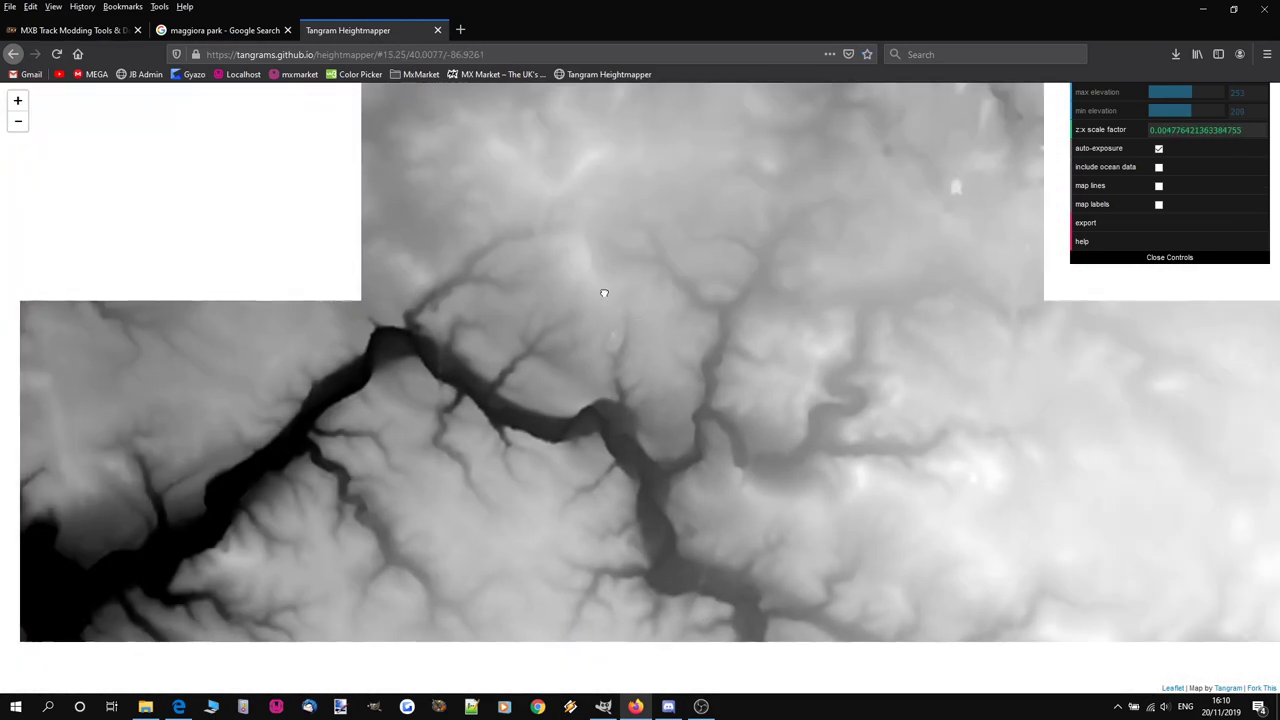
{"action": "left_click_drag", "start_coordinate": [604, 293], "coordinate": [563, 237]}
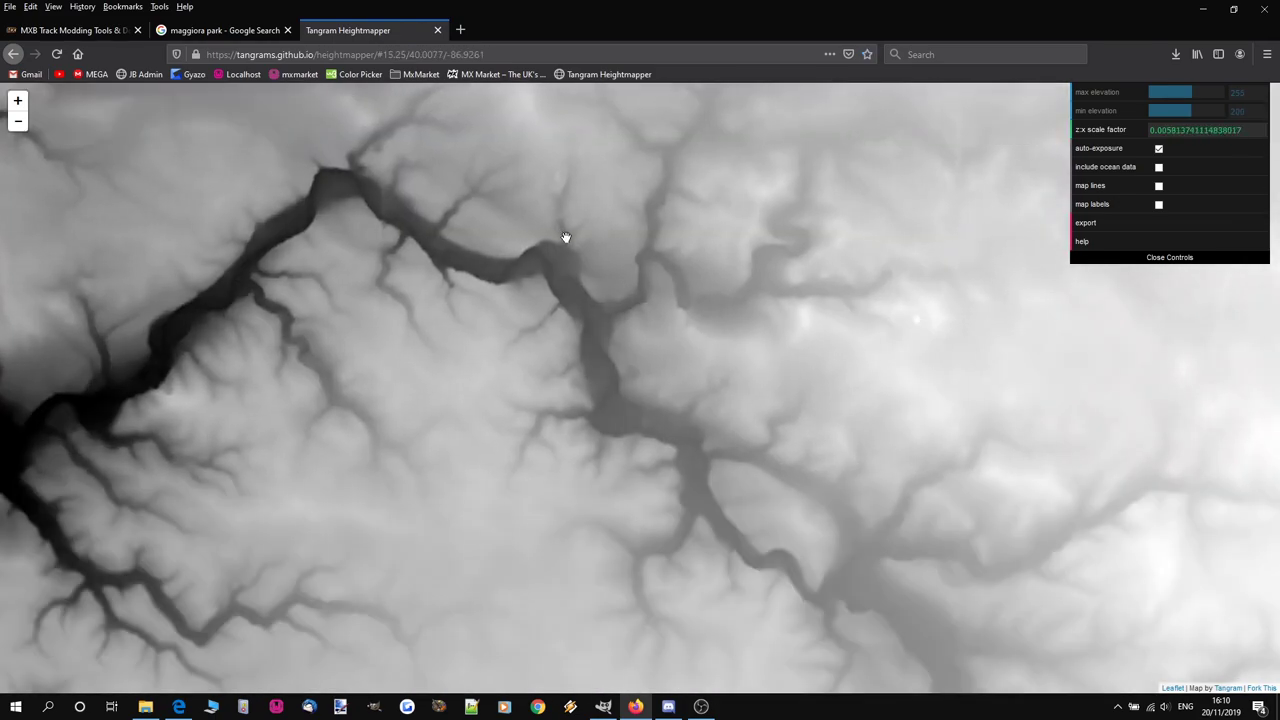
{"action": "left_click_drag", "start_coordinate": [666, 269], "coordinate": [831, 460]}
{"action": "left_click_drag", "start_coordinate": [714, 323], "coordinate": [790, 272]}
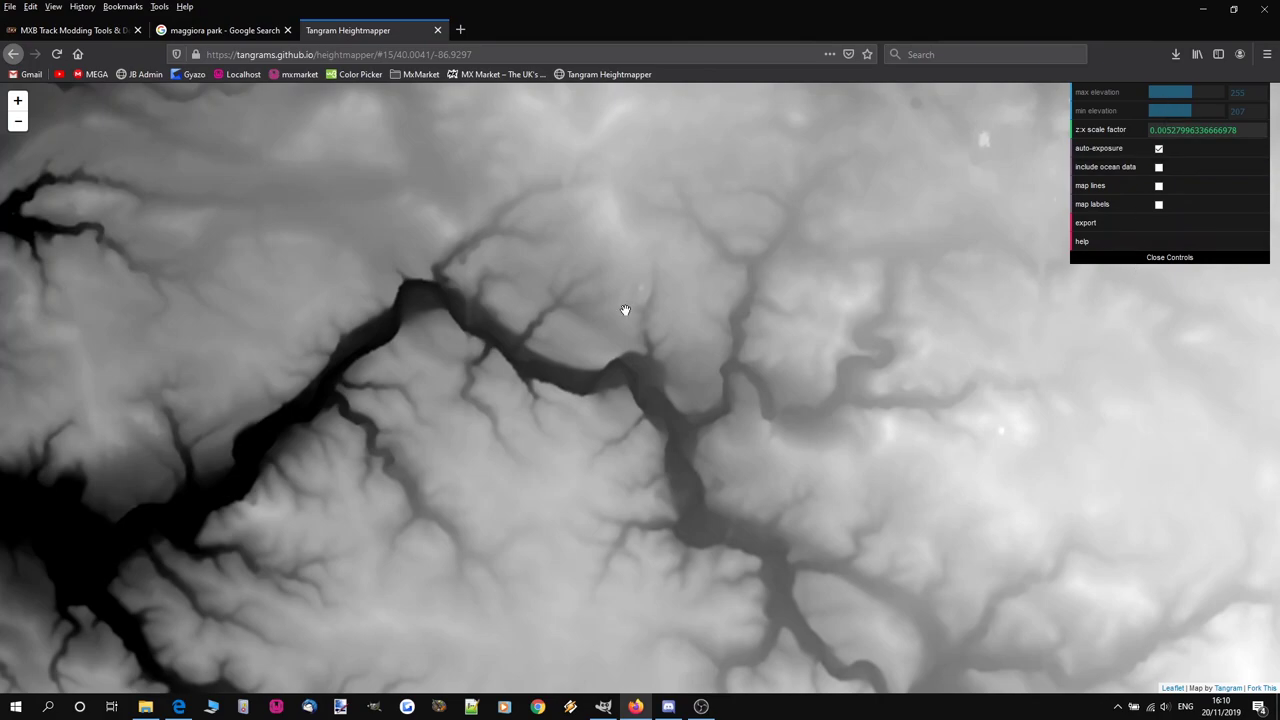
{"action": "left_click", "coordinate": [1203, 9]}
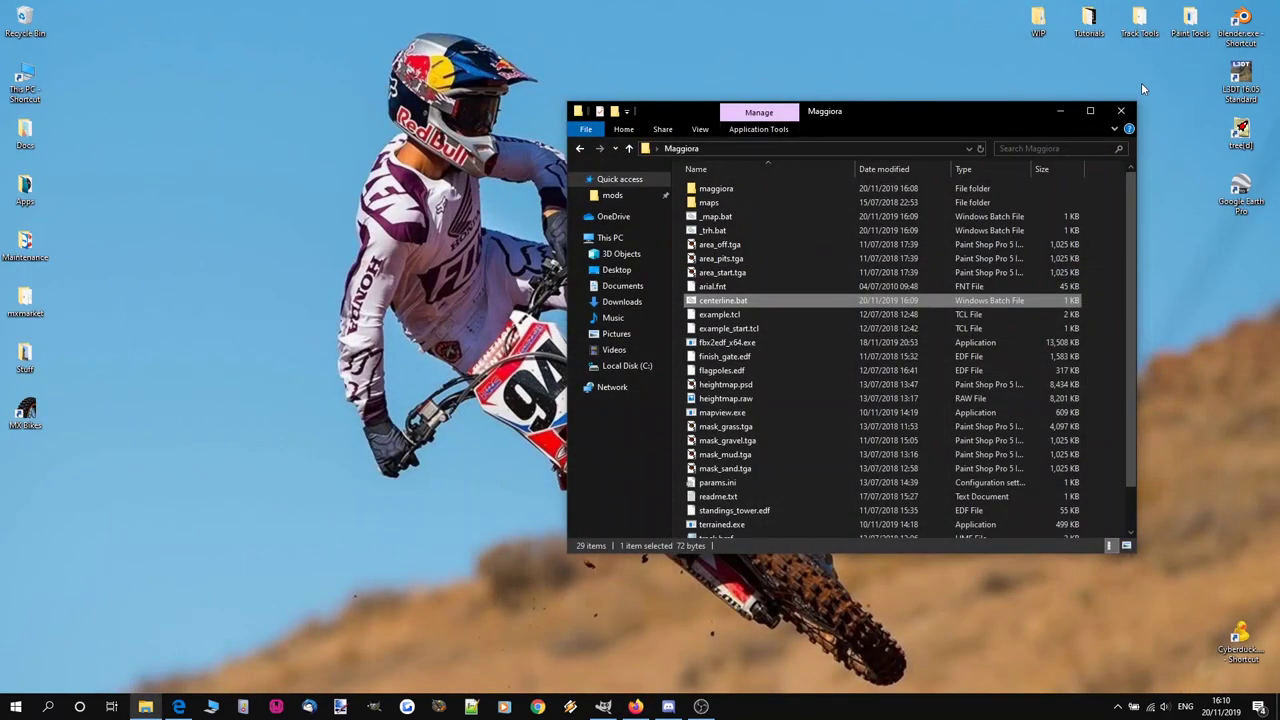
Launch Google Earth Pro from its desktop shortcut using Run with graphics processor.
{"action": "double_click", "coordinate": [1240, 190]}
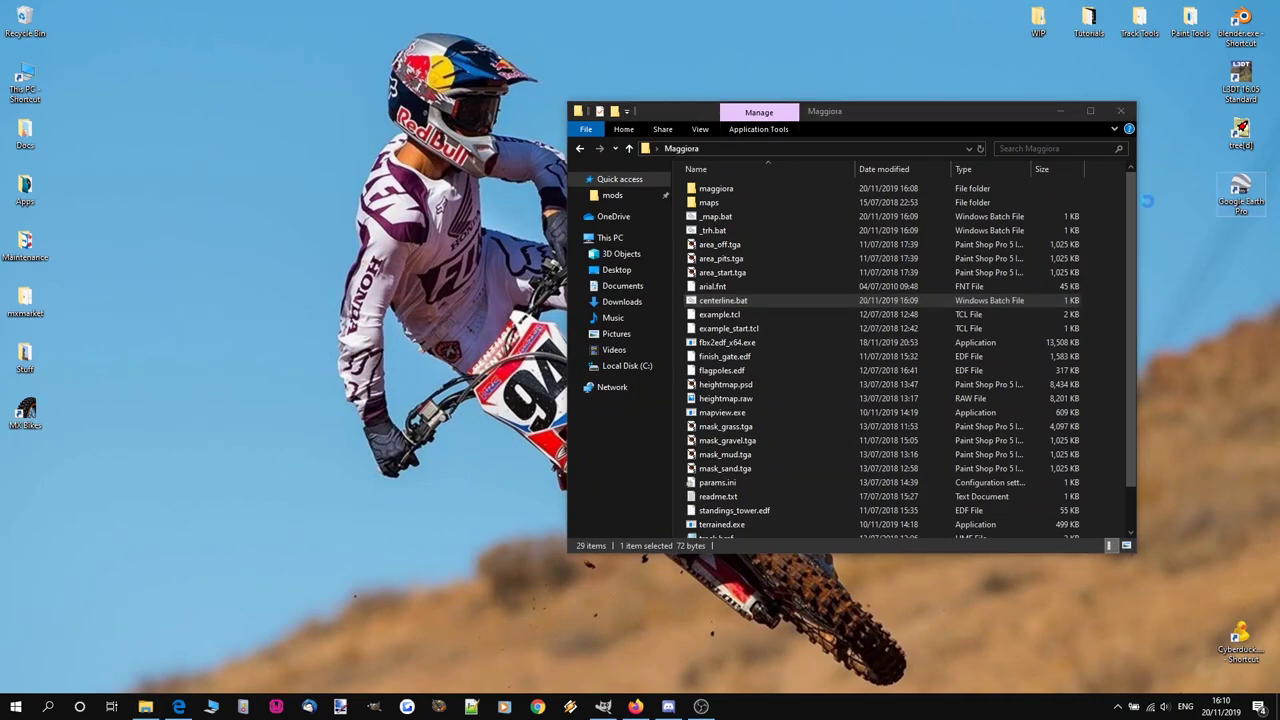
{"action": "right_click", "coordinate": [1240, 190]}
{"action": "mouse_move", "coordinate": [1148, 214]}
{"action": "left_click", "coordinate": [950, 214]}
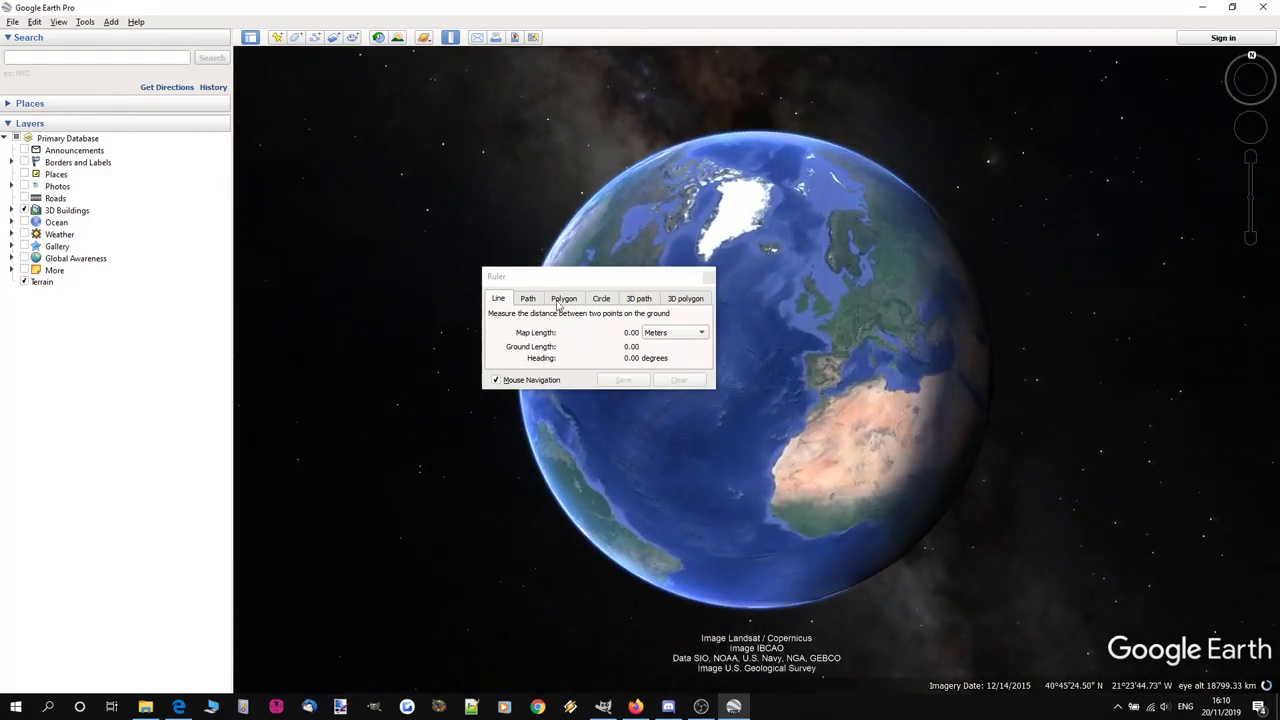
Close the Ruler and search 'maggiora park', choosing the Maggiora Park, Italy suggestion.
{"action": "left_click", "coordinate": [707, 276]}
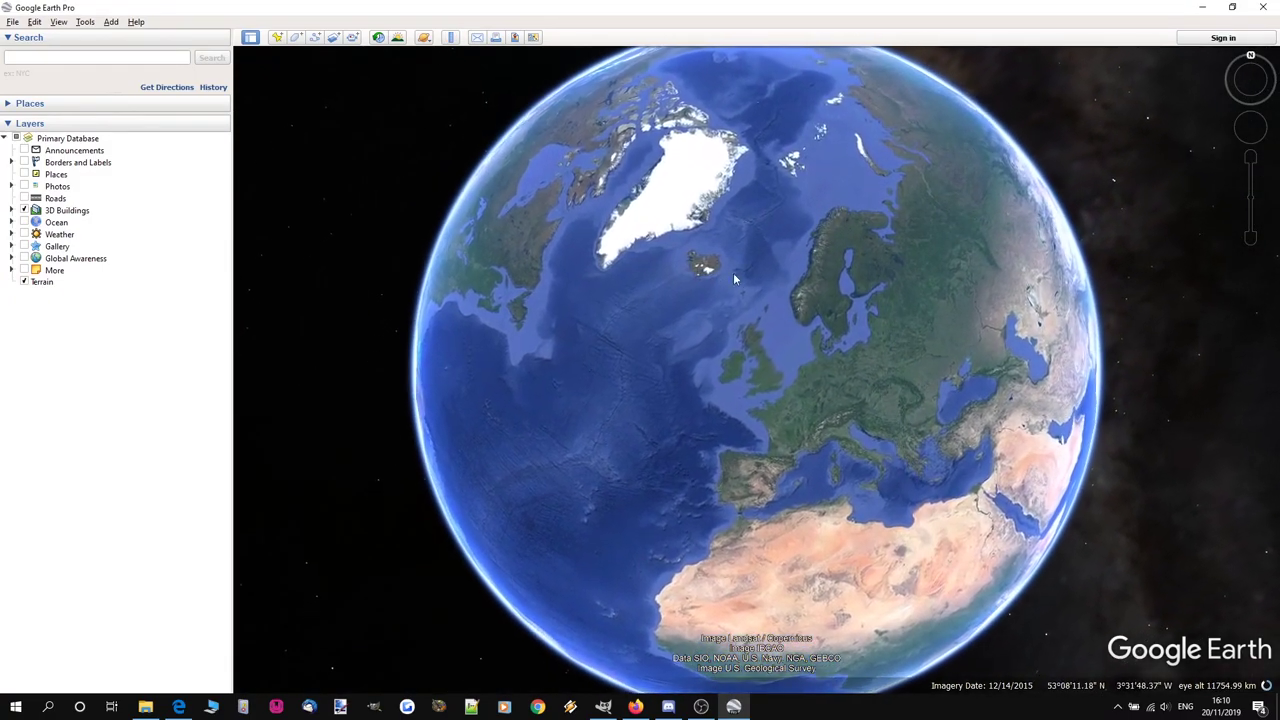
{"action": "left_click", "coordinate": [77, 57]}
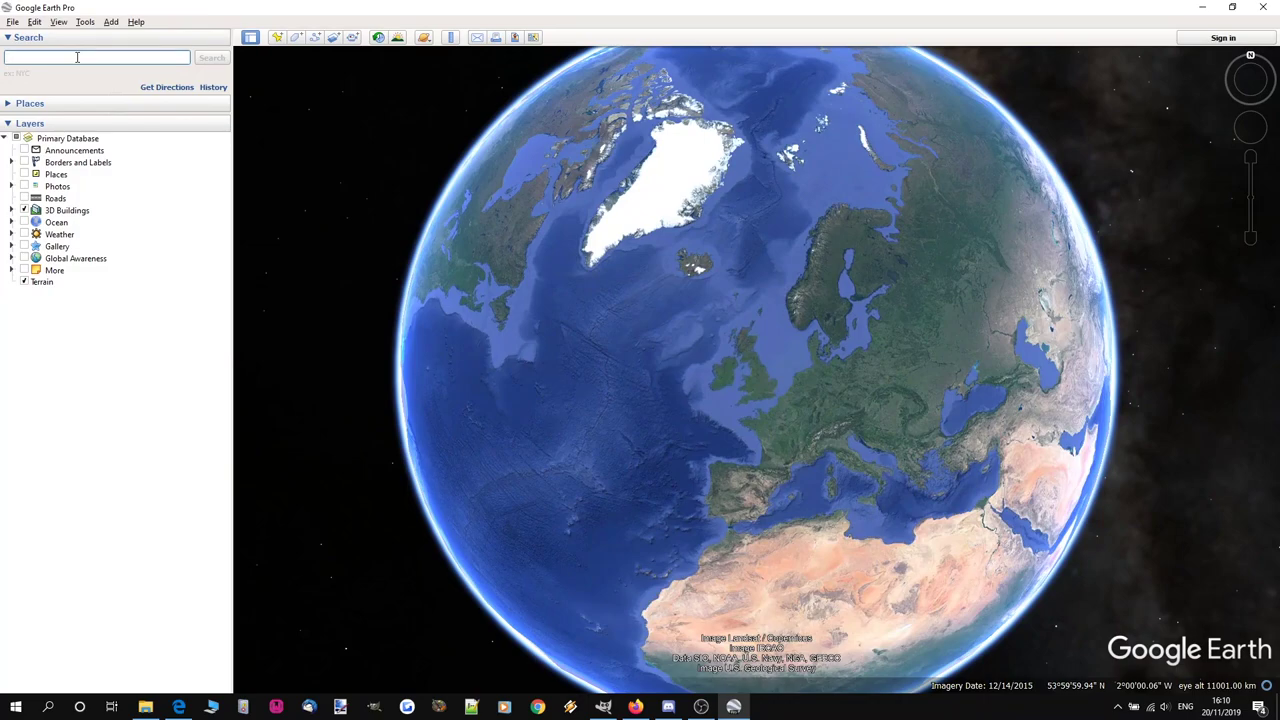
{"action": "type", "text": "maggiora park"}
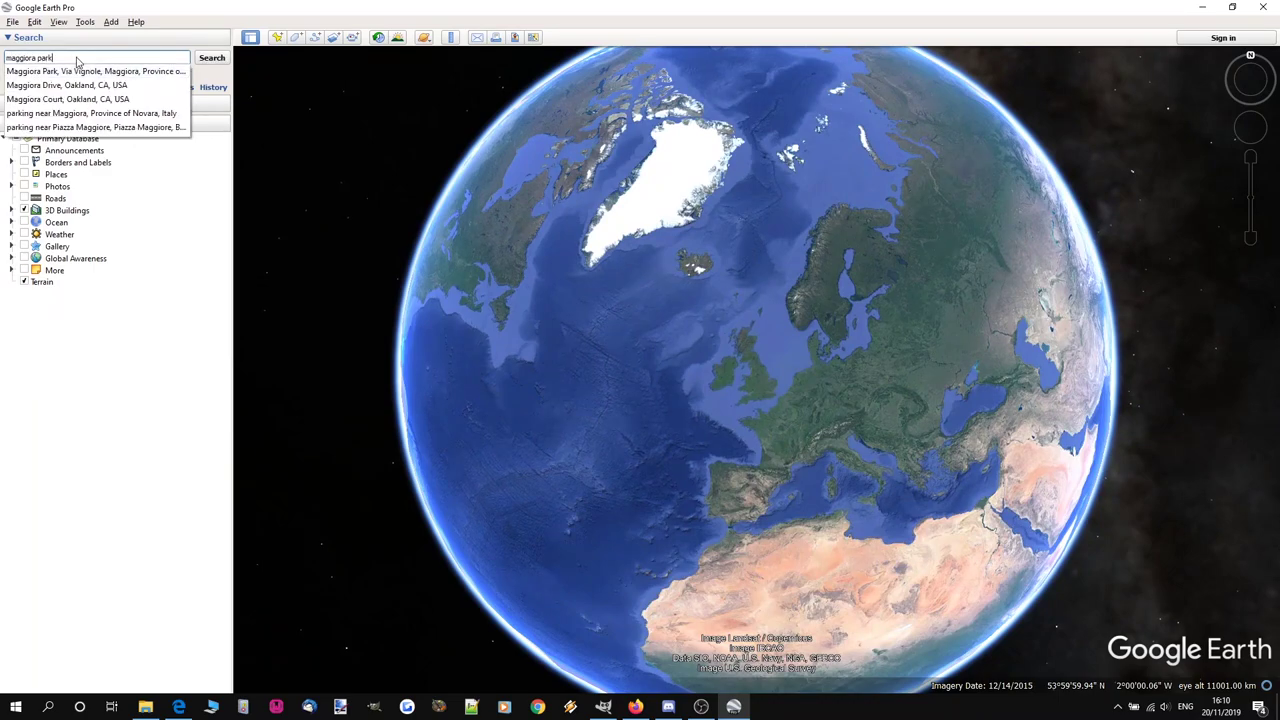
{"action": "left_click", "coordinate": [86, 72]}
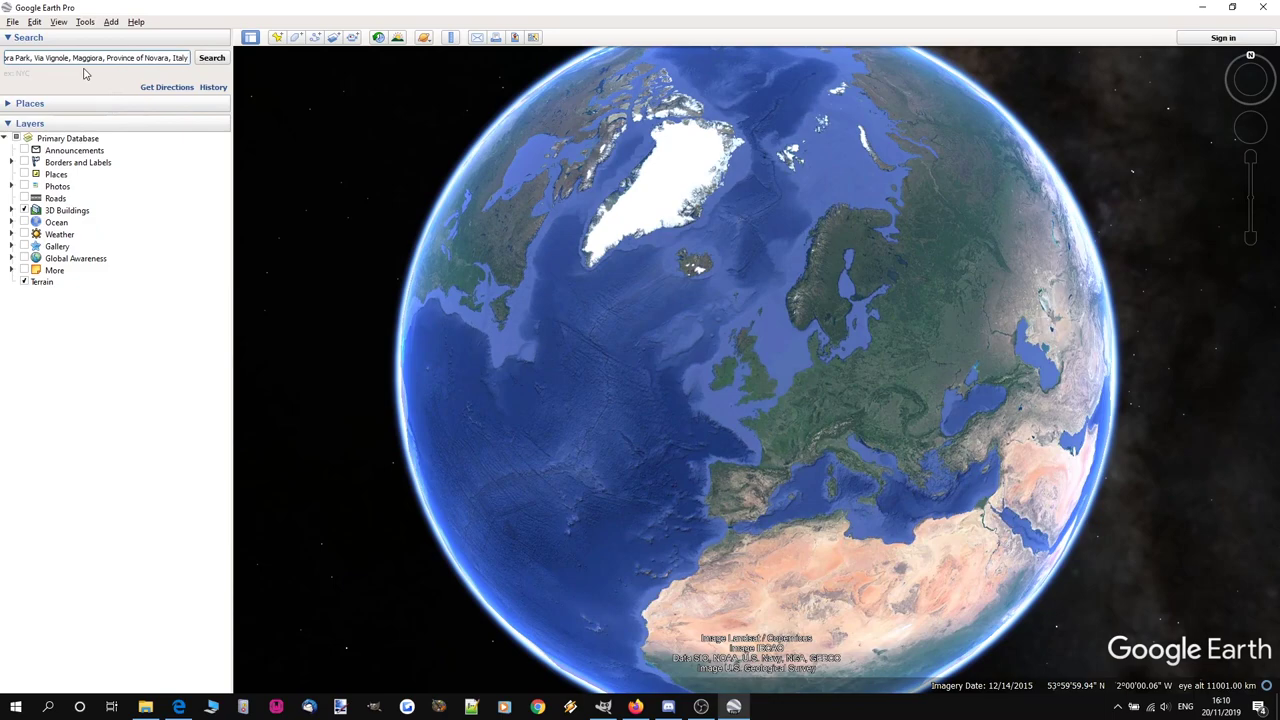
{"action": "left_click", "coordinate": [211, 58]}
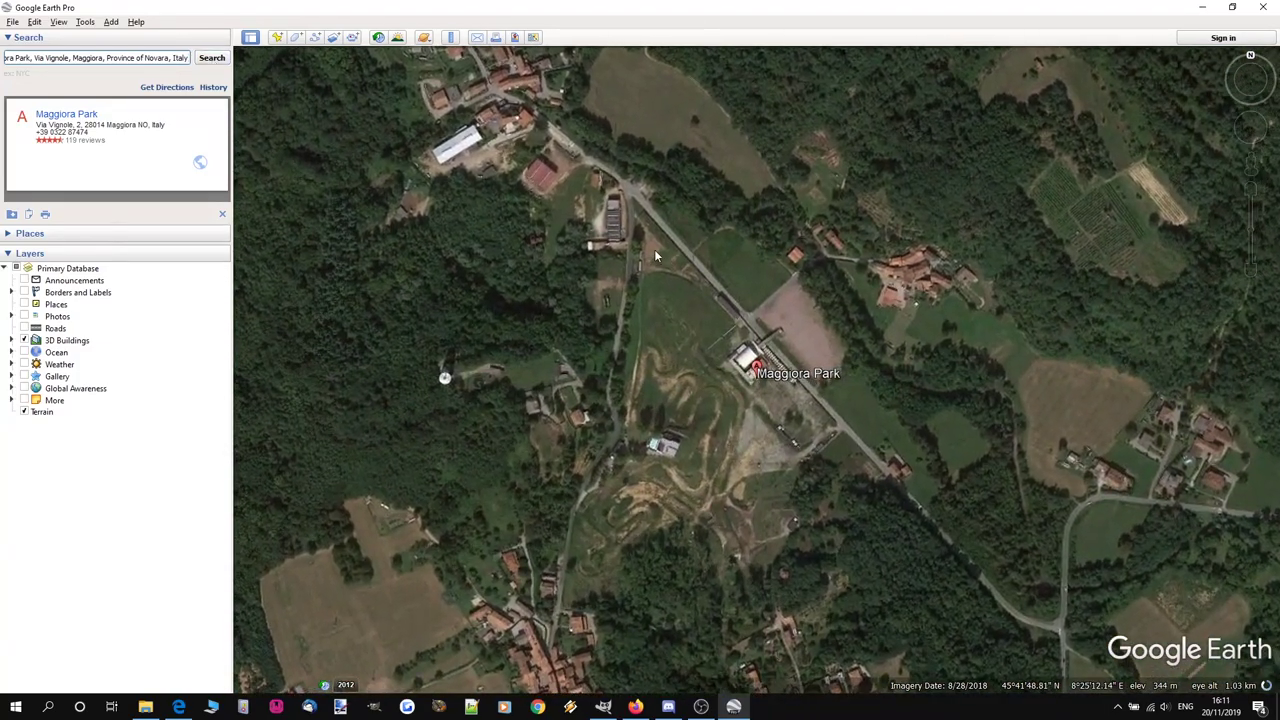
Zoom in to about 617 m eye altitude over the Maggiora Park track.
{"action": "scroll", "coordinate": [722, 448], "scroll_direction": "up", "scroll_amount": 3}
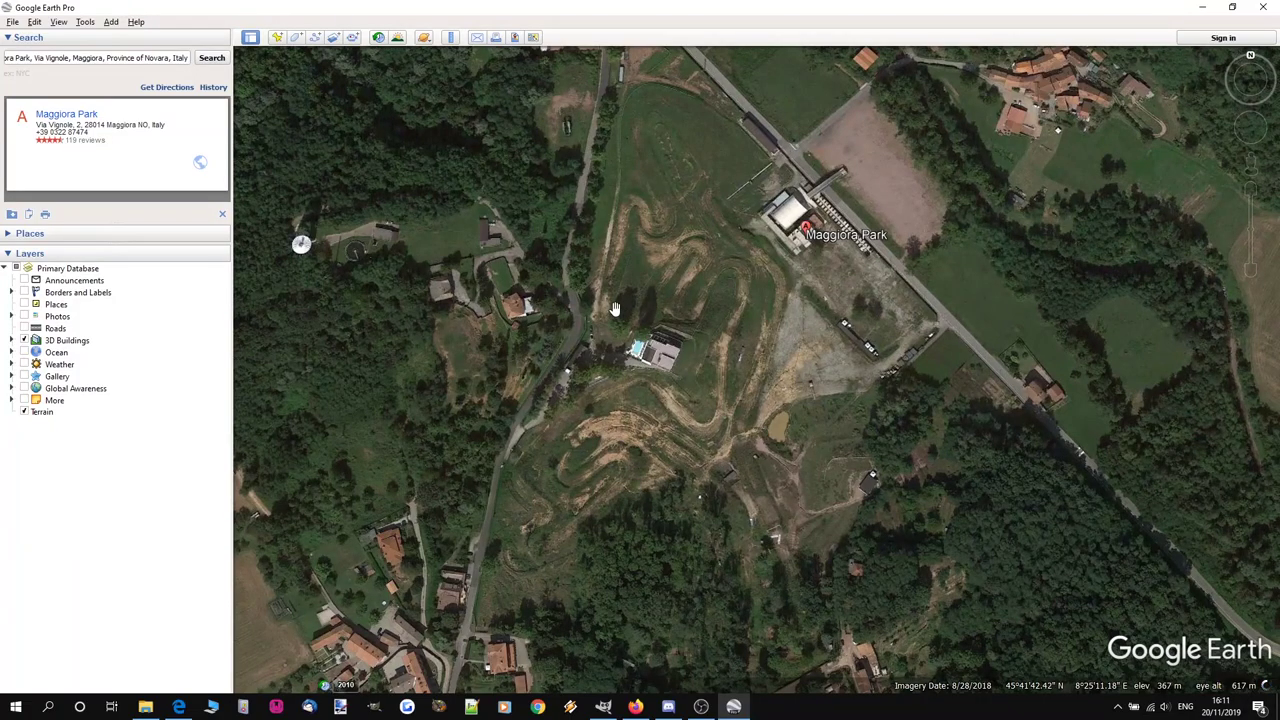
Turn on historical imagery and step back through the dates, settling on October 2016.
{"action": "left_click", "coordinate": [378, 38]}
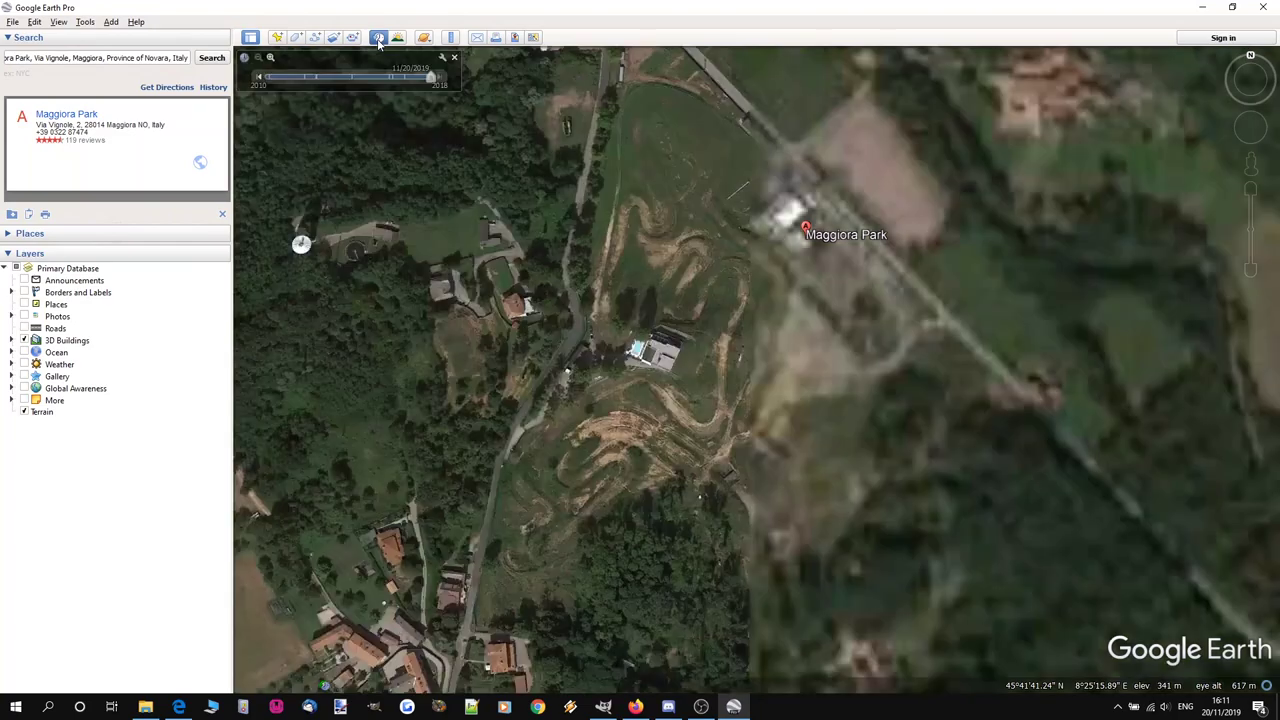
{"action": "left_click_drag", "start_coordinate": [432, 84], "coordinate": [412, 84]}
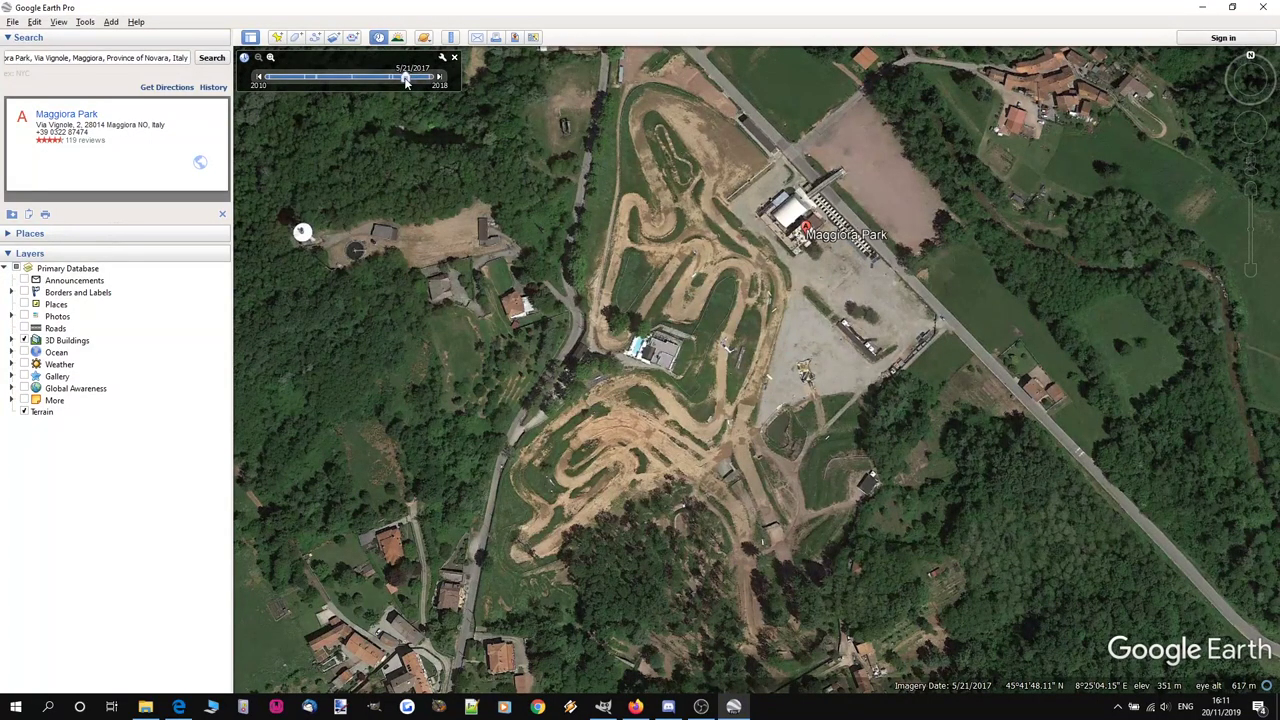
{"action": "left_click_drag", "start_coordinate": [407, 83], "coordinate": [397, 83]}
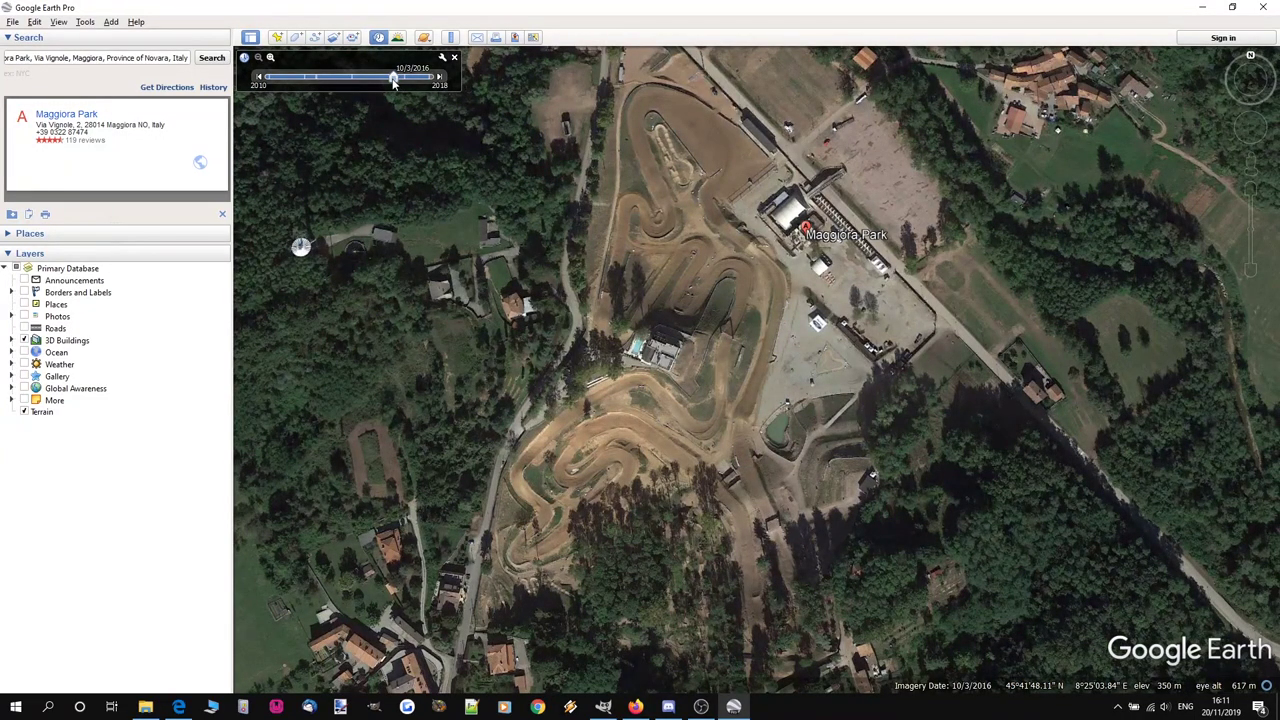
{"action": "left_click_drag", "start_coordinate": [395, 83], "coordinate": [390, 83]}
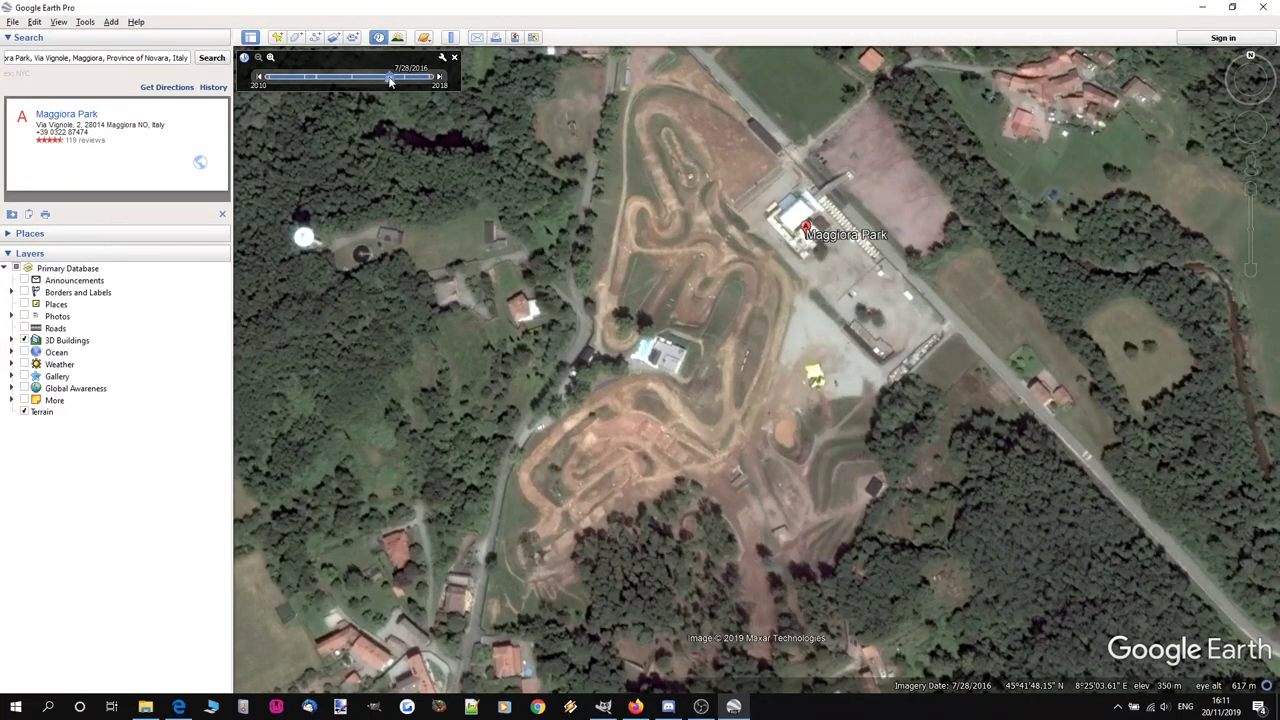
{"action": "left_click_drag", "start_coordinate": [390, 83], "coordinate": [352, 82]}
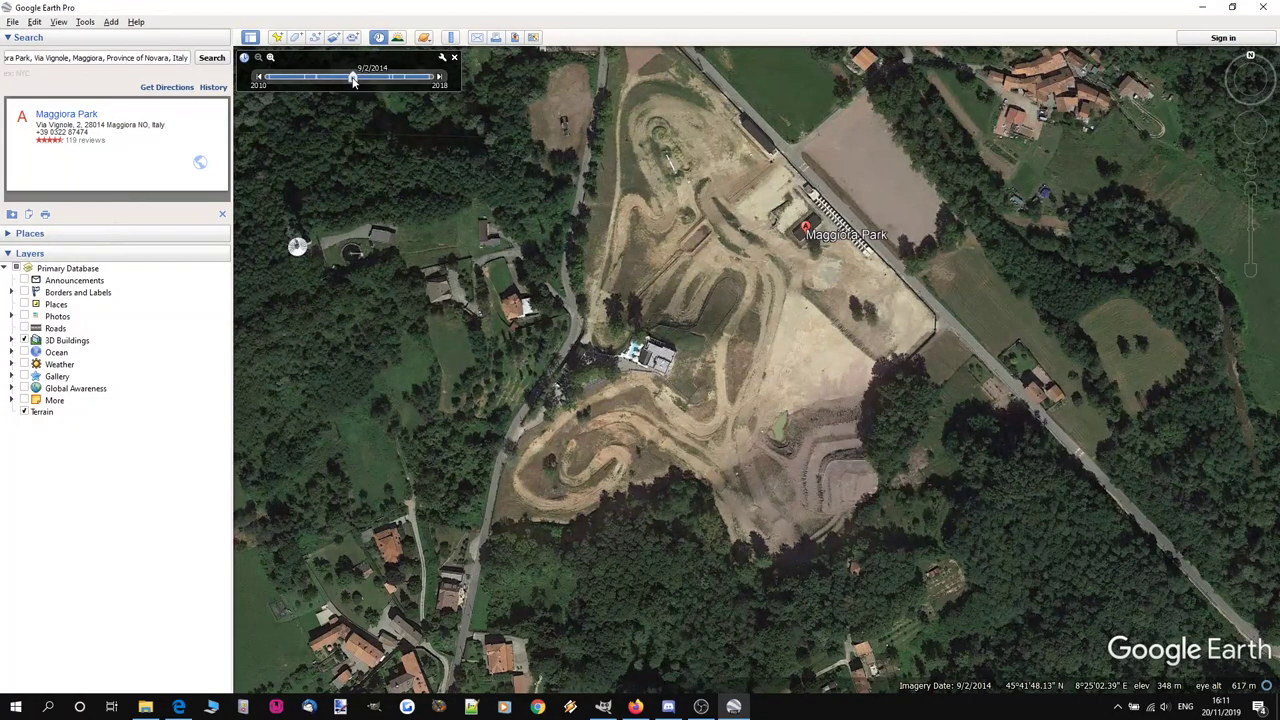
{"action": "left_click_drag", "start_coordinate": [352, 82], "coordinate": [393, 83]}
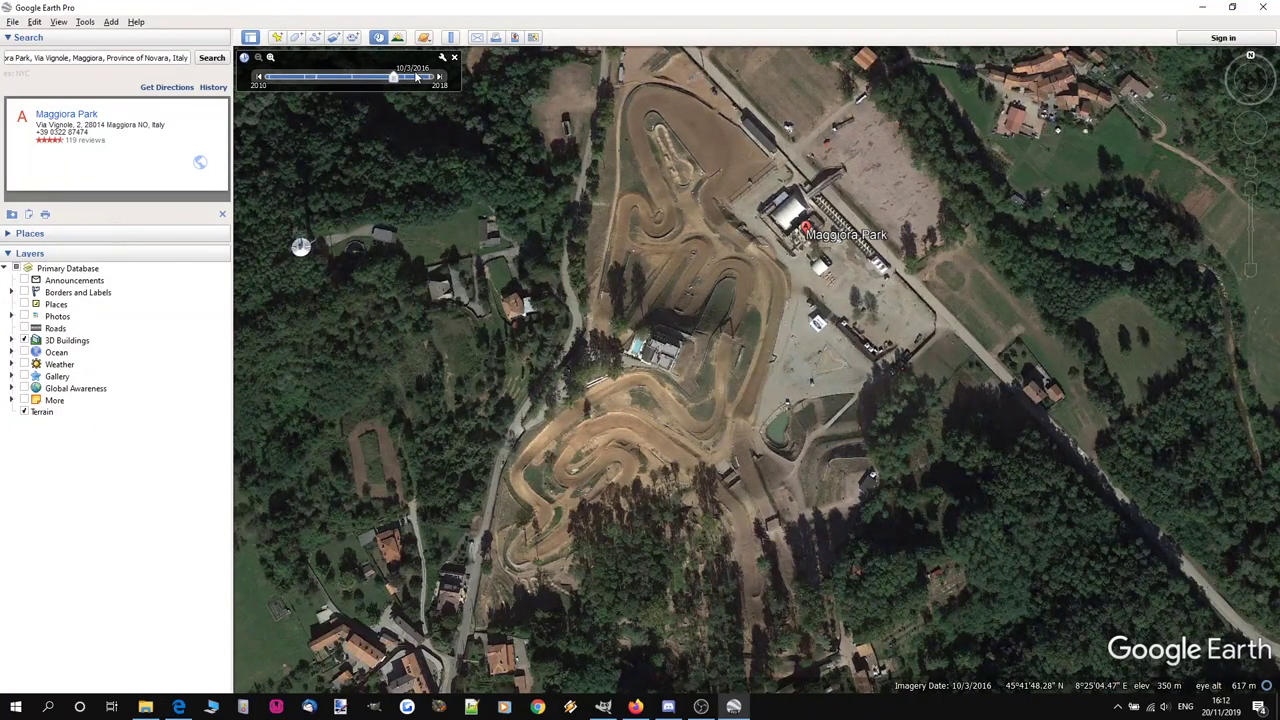
Zoom out to about 900 m eye altitude and select the Terrain layer.
{"action": "scroll", "coordinate": [875, 335], "scroll_direction": "down", "scroll_amount": 2}
{"action": "scroll", "coordinate": [883, 319], "scroll_direction": "down", "scroll_amount": 1}
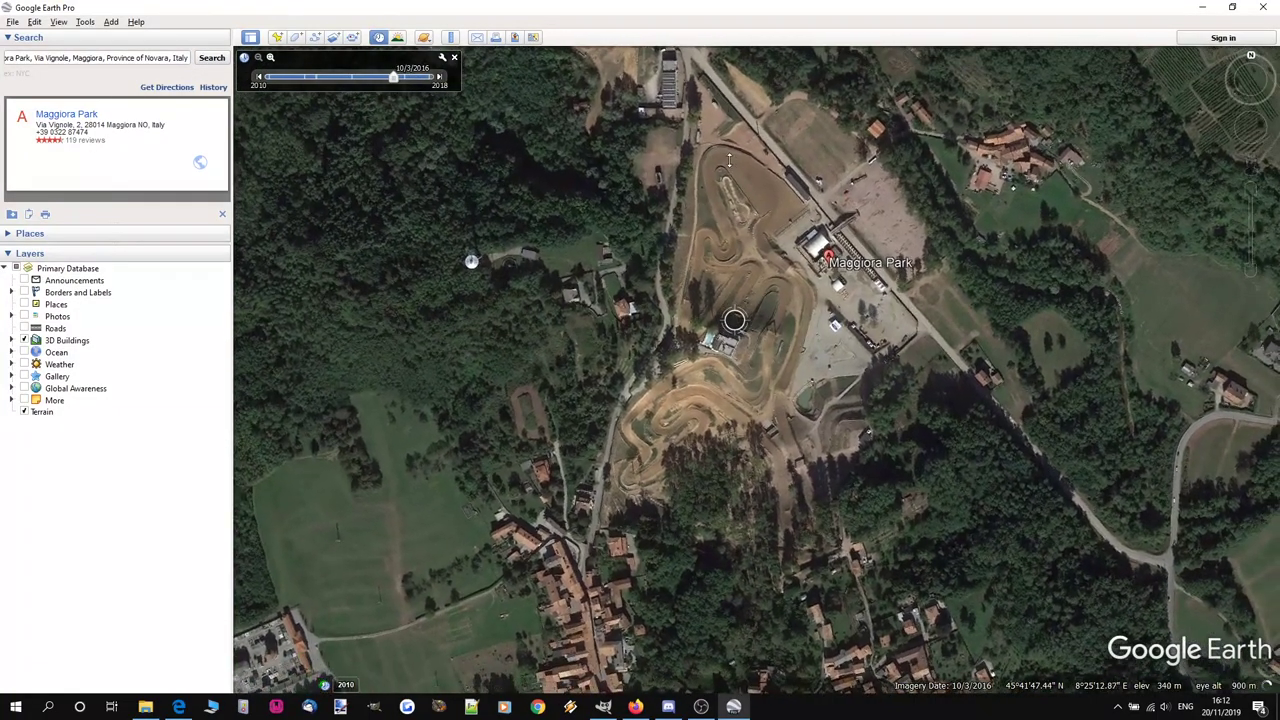
{"action": "left_click", "coordinate": [25, 416]}
Switch off Terrain, reset the view to face north, and view the spot in Google Maps.
{"action": "left_click", "coordinate": [24, 413]}
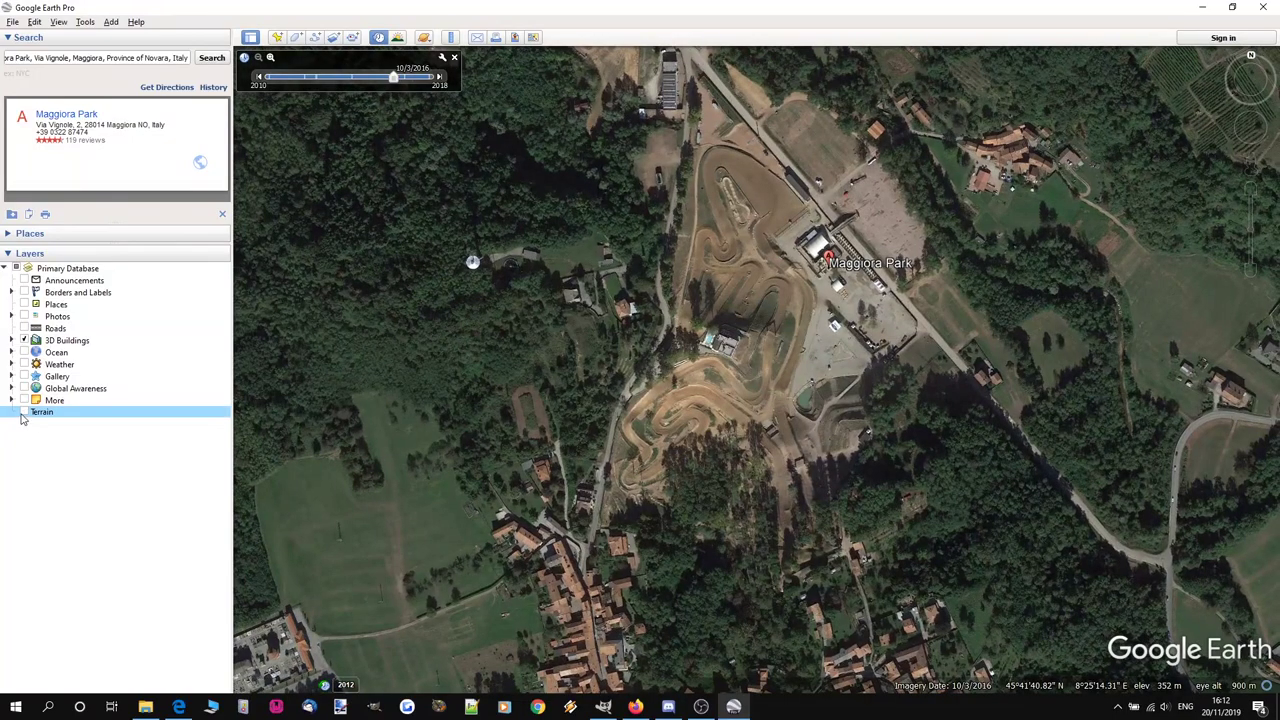
{"action": "left_click", "coordinate": [1251, 58]}
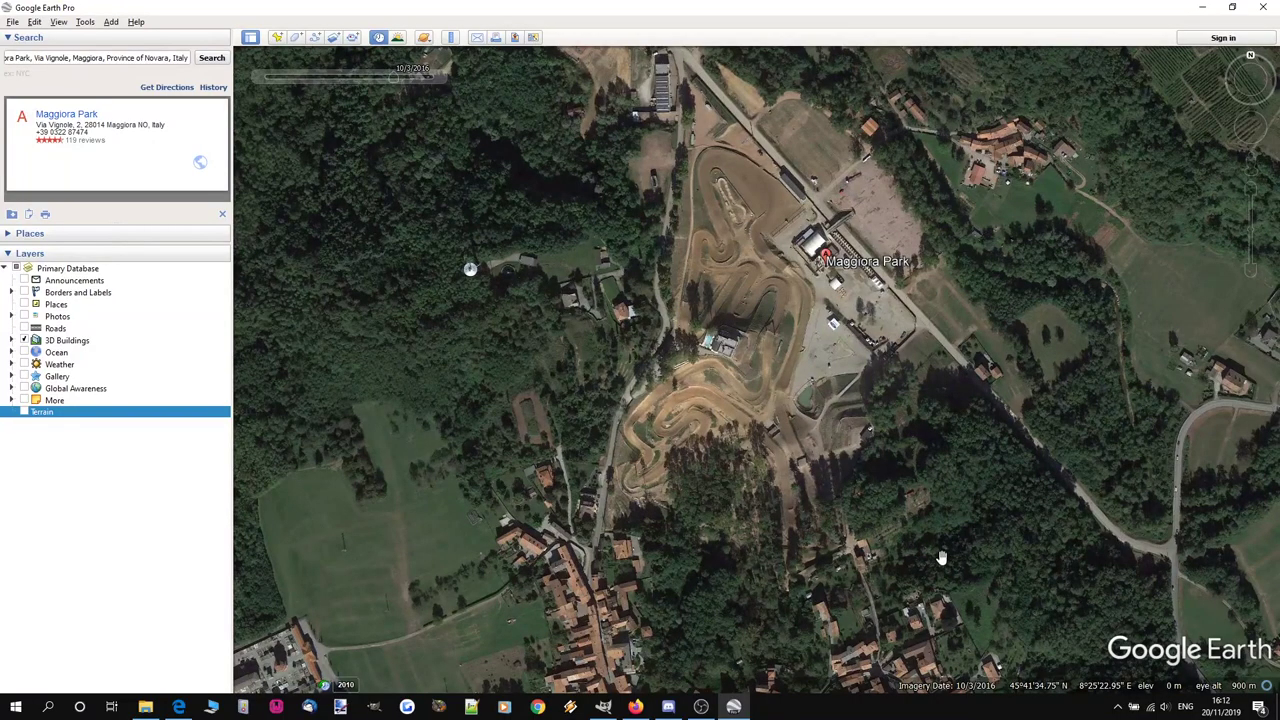
{"action": "mouse_move", "coordinate": [636, 708]}
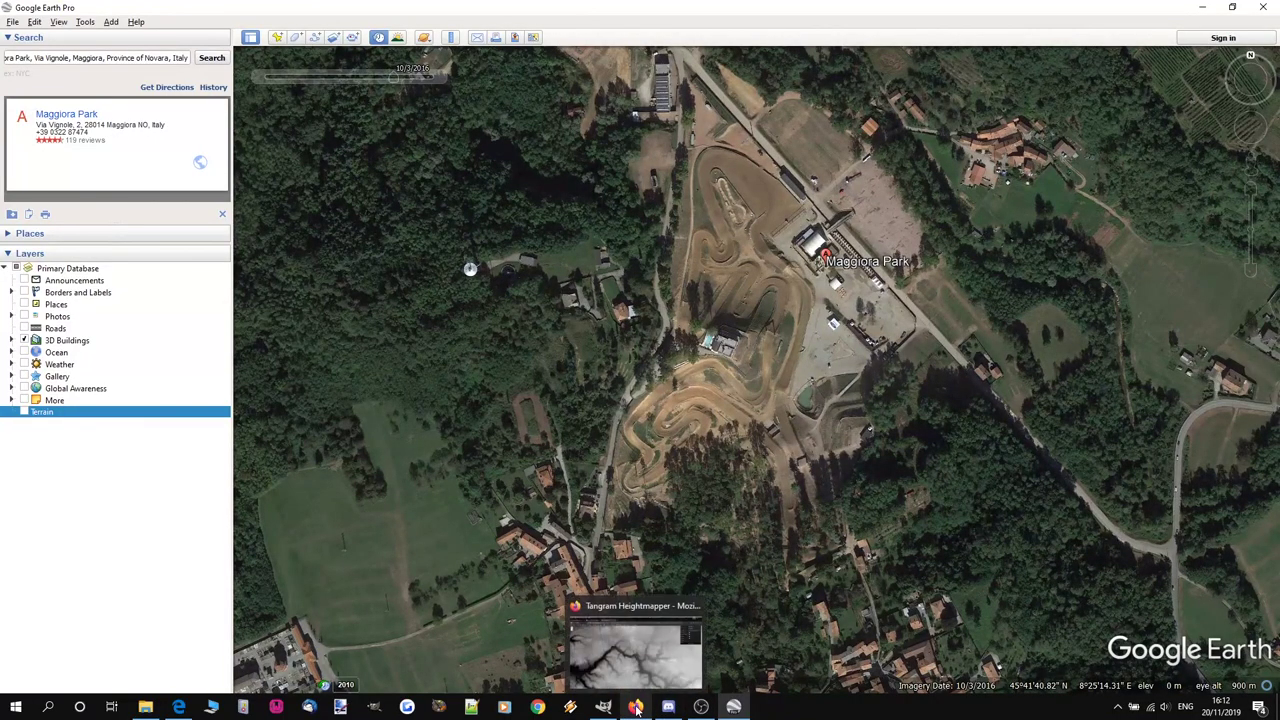
{"action": "left_click", "coordinate": [533, 38]}
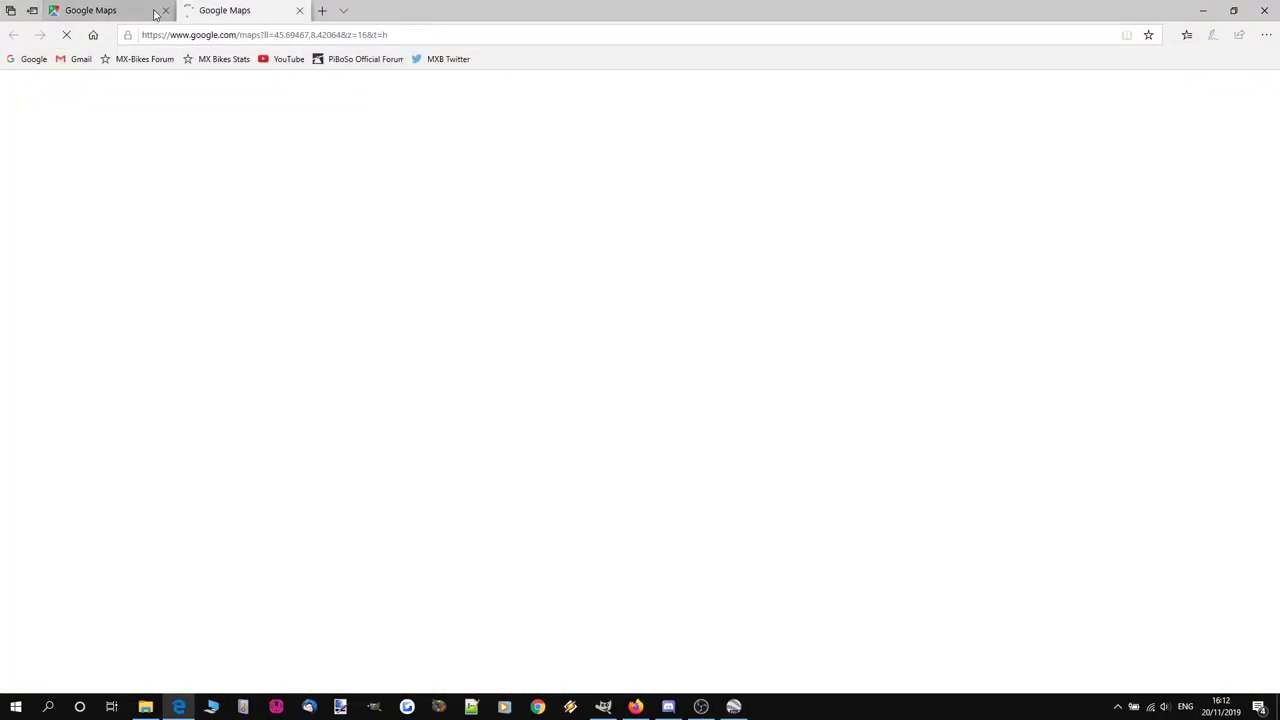
Close the duplicate Maps tab, zoom in to 450 m, and copy latitude 45.6946318 from the URL.
{"action": "left_click", "coordinate": [165, 11]}
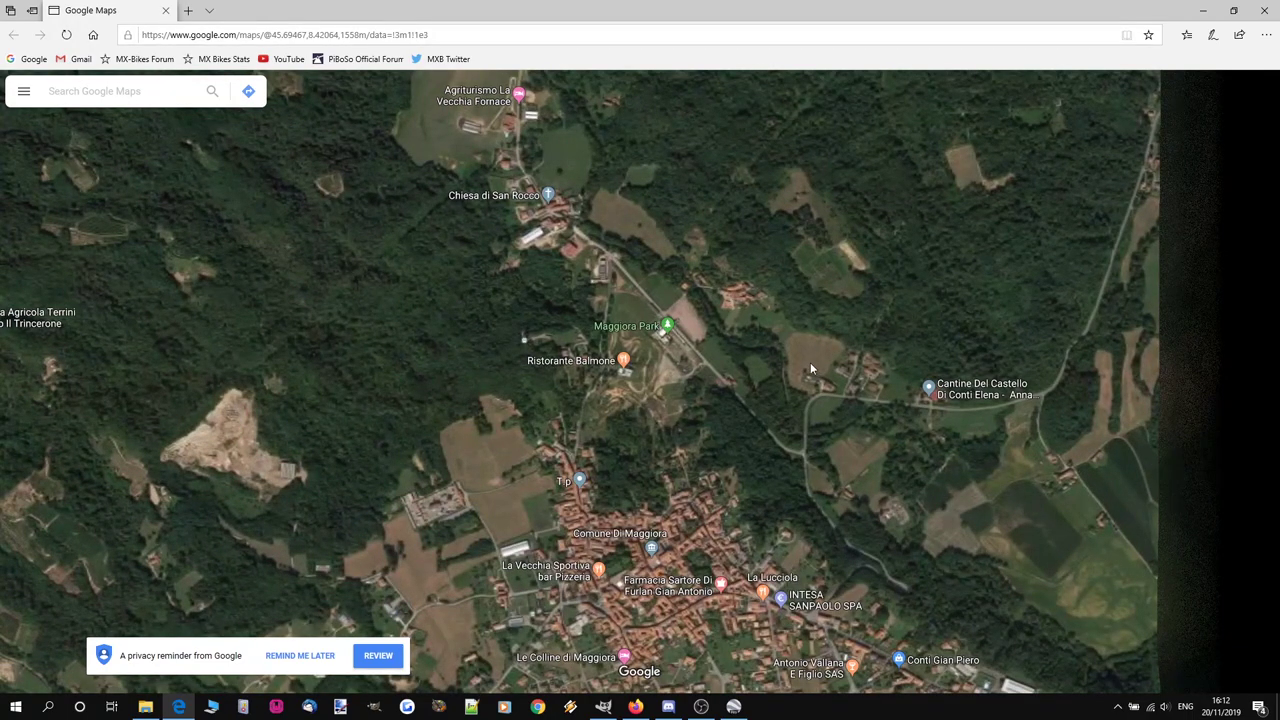
{"action": "scroll", "coordinate": [642, 383], "scroll_direction": "up", "scroll_amount": 5}
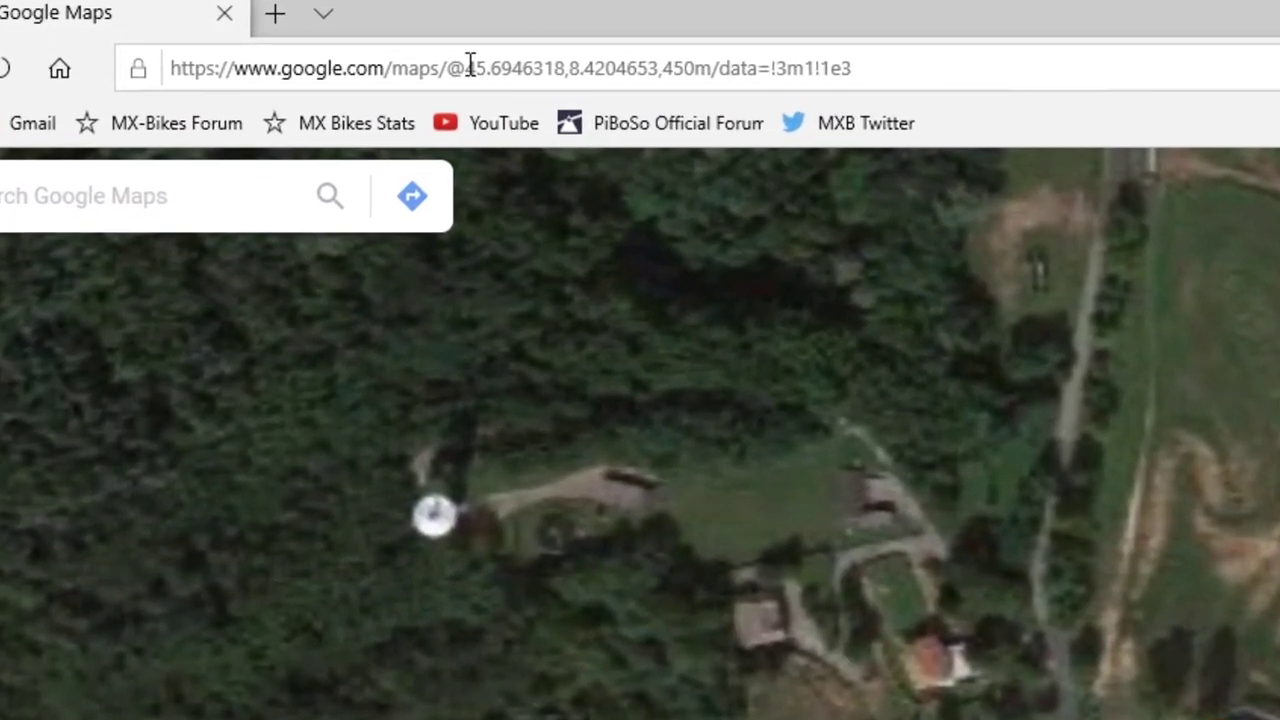
{"action": "left_click_drag", "start_coordinate": [469, 68], "coordinate": [569, 68]}
{"action": "key", "text": "ctrl+c"}
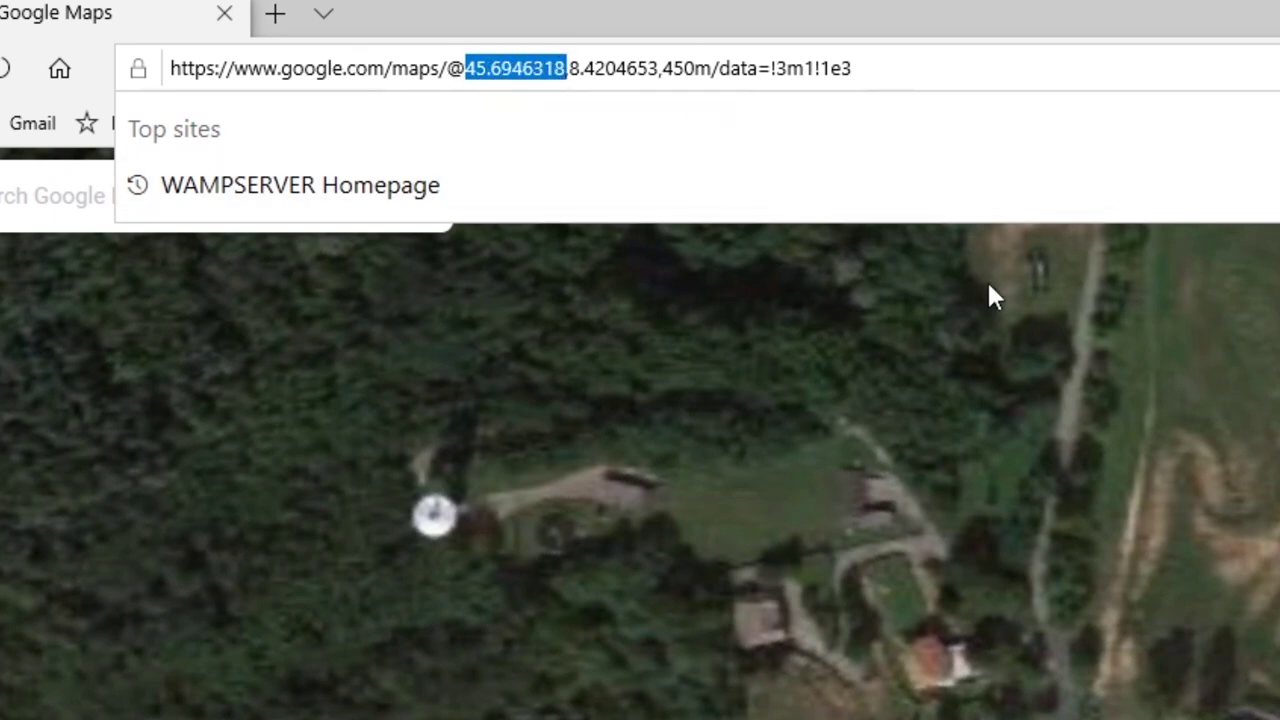
{"action": "left_click", "coordinate": [434, 515]}
Replace the heightmapper URL's latitude 40.0051 with Maggiora Park's 45.6946318.
{"action": "key", "text": "alt+Tab"}
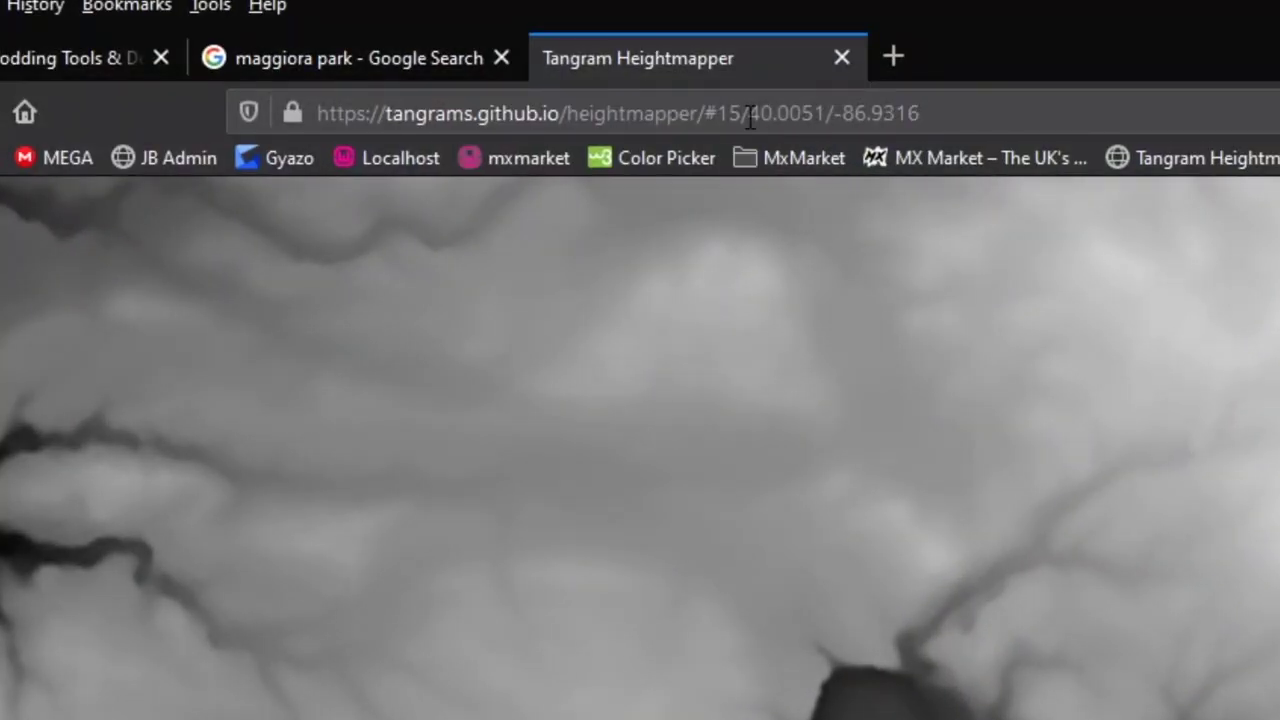
{"action": "left_click_drag", "start_coordinate": [749, 115], "coordinate": [971, 122]}
{"action": "left_click_drag", "start_coordinate": [749, 115], "coordinate": [828, 112]}
{"action": "key", "text": "ctrl+v"}
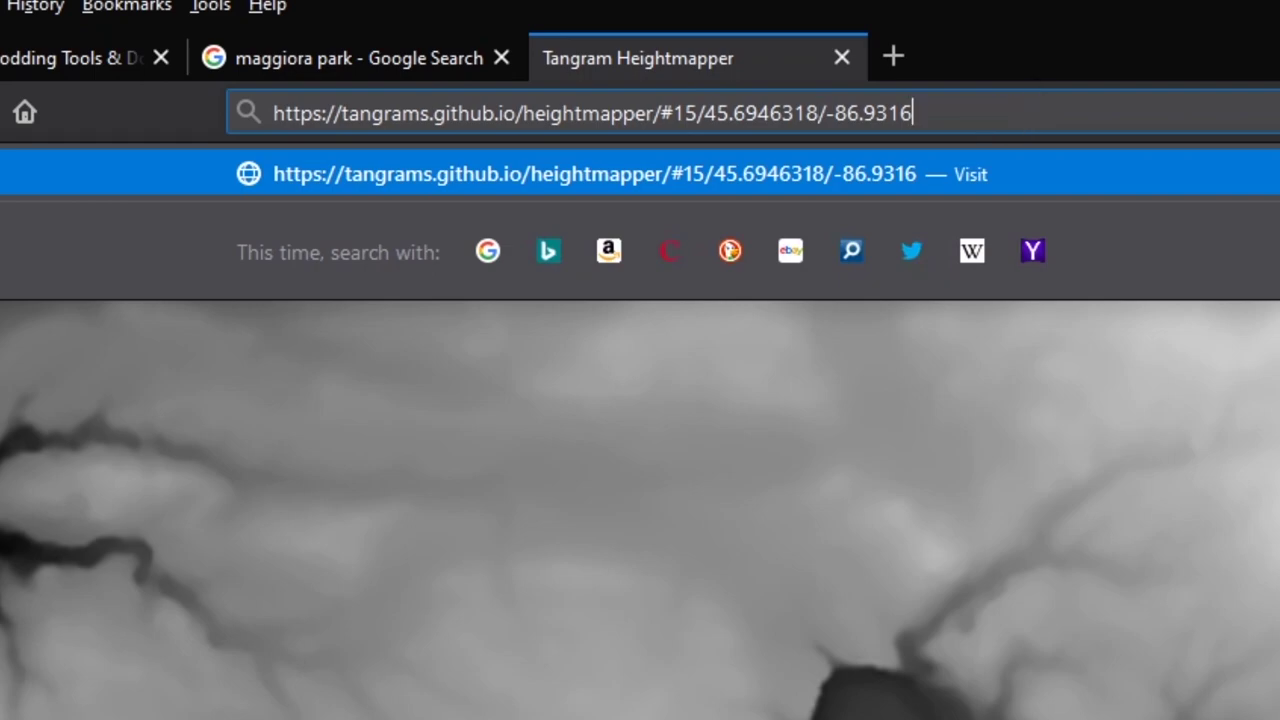
Copy longitude 8.4204653 from Google Maps and paste it over -86.9316 in the heightmapper URL.
{"action": "key", "text": "alt+Tab"}
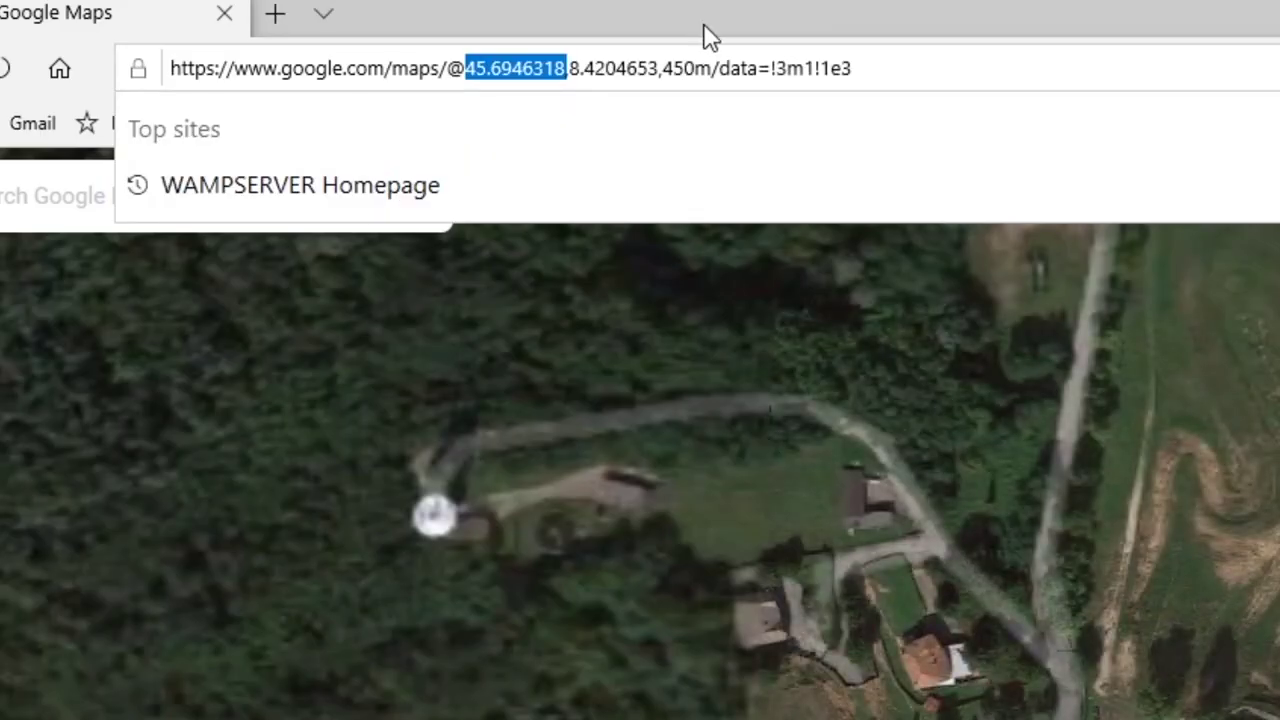
{"action": "left_click", "coordinate": [603, 68]}
{"action": "left_click_drag", "start_coordinate": [575, 67], "coordinate": [666, 70]}
{"action": "key", "text": "ctrl+c"}
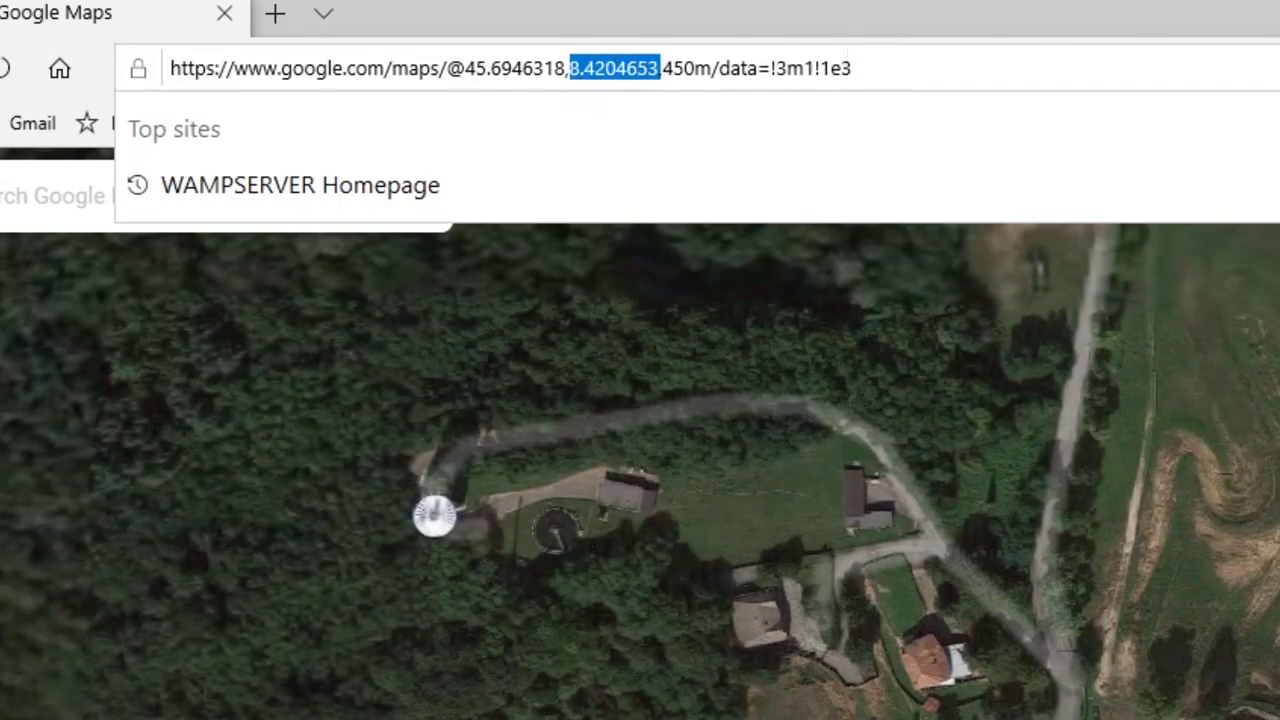
{"action": "key", "text": "alt+Tab"}
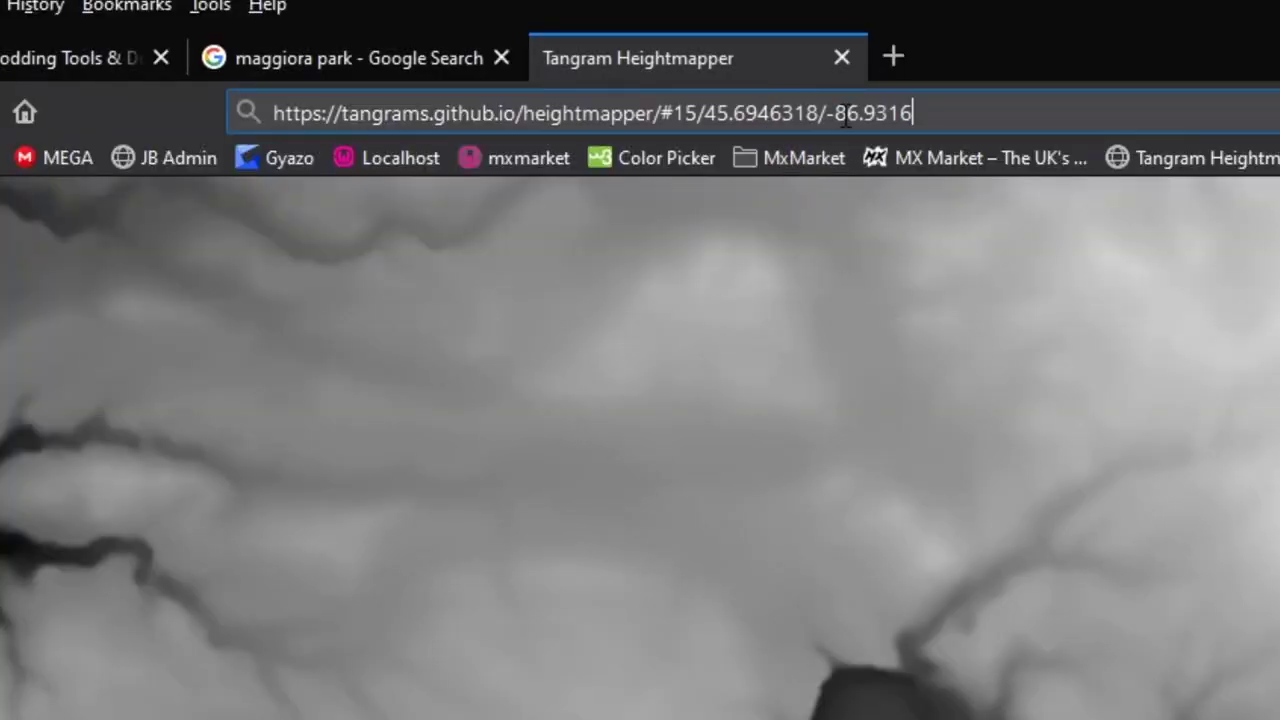
{"action": "left_click_drag", "start_coordinate": [826, 115], "coordinate": [930, 117]}
{"action": "key", "text": "ctrl+v"}
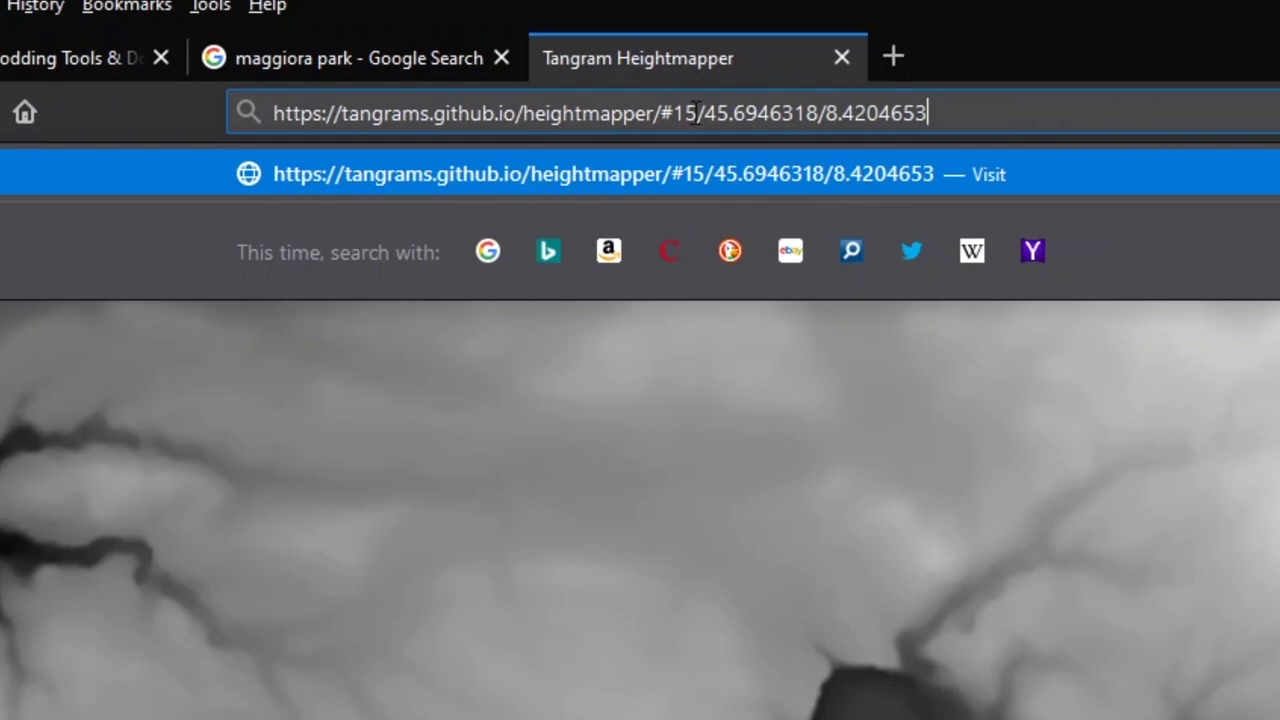
Change the URL zoom level from 15 to 17 and reload the heightmap.
{"action": "left_click_drag", "start_coordinate": [699, 113], "coordinate": [676, 113]}
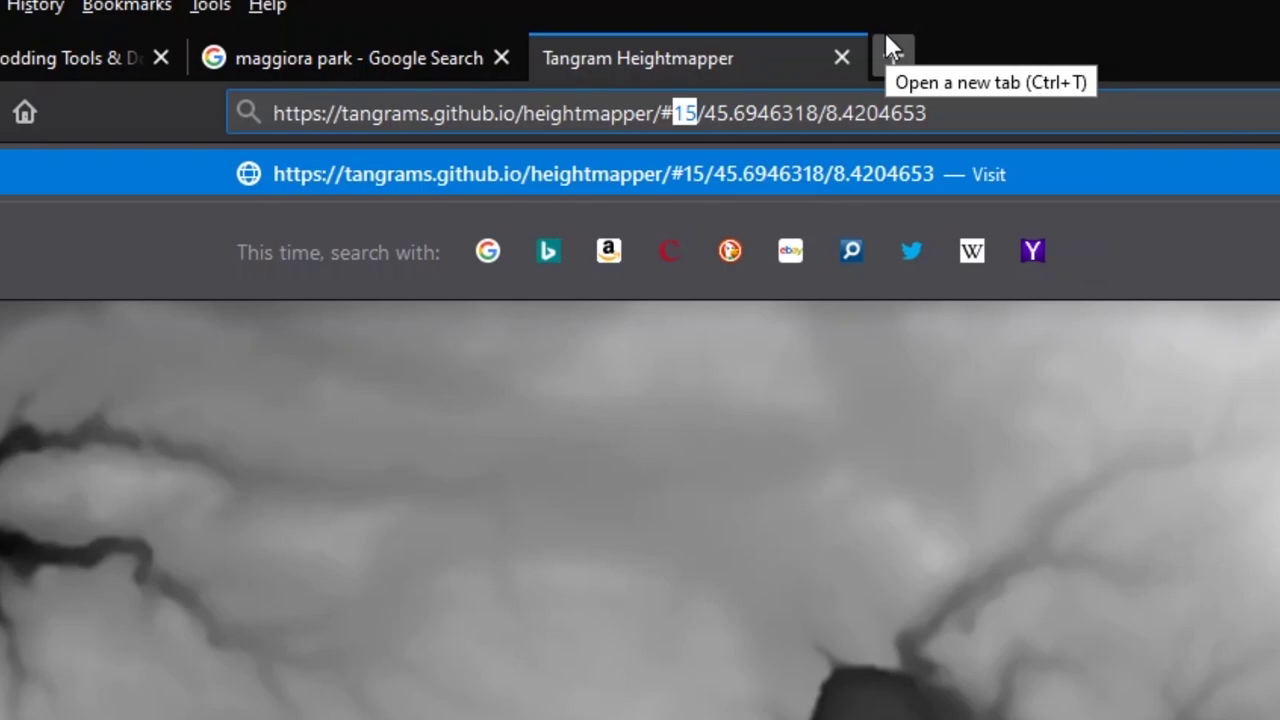
{"action": "type", "text": "17"}
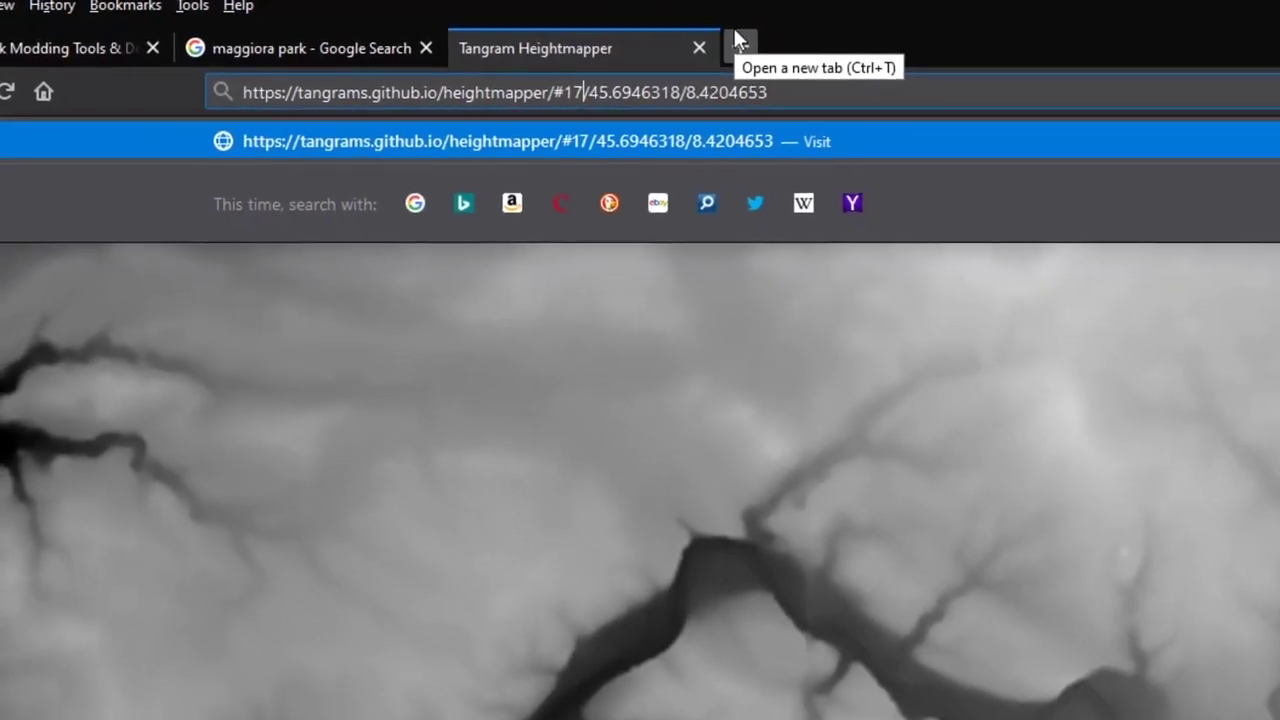
{"action": "key", "text": "Return"}
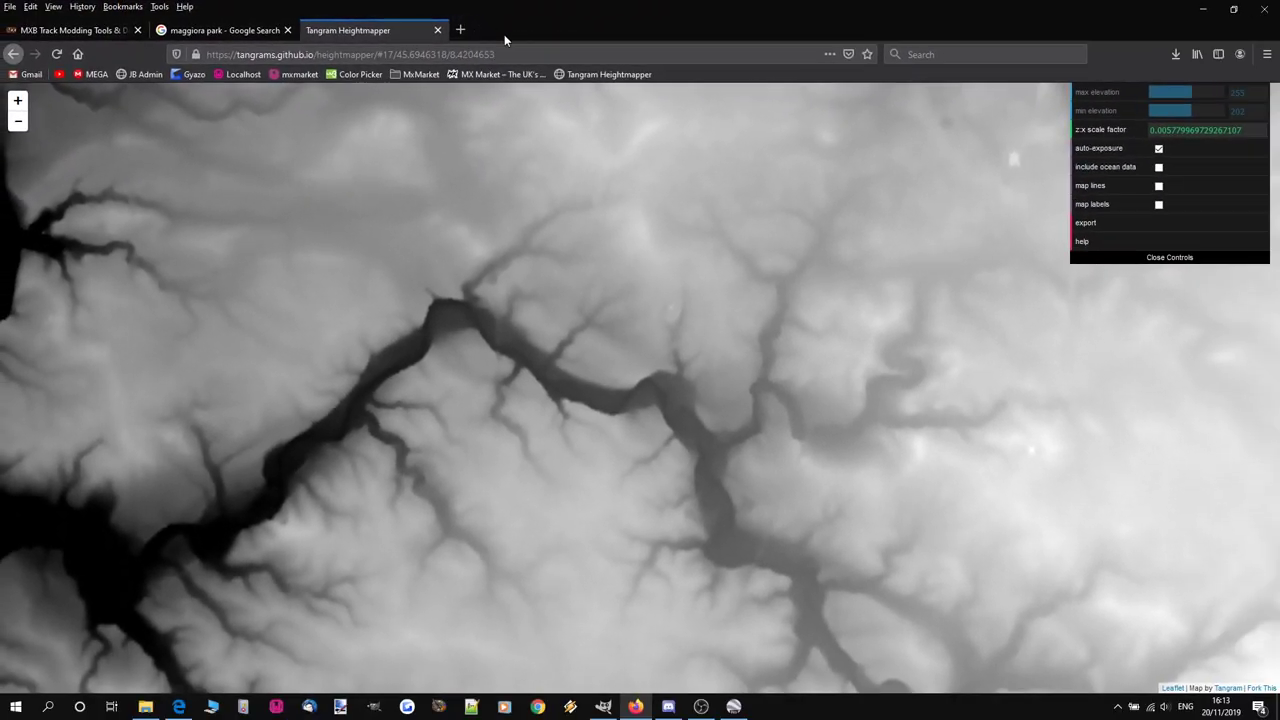
{"action": "left_click", "coordinate": [56, 54]}
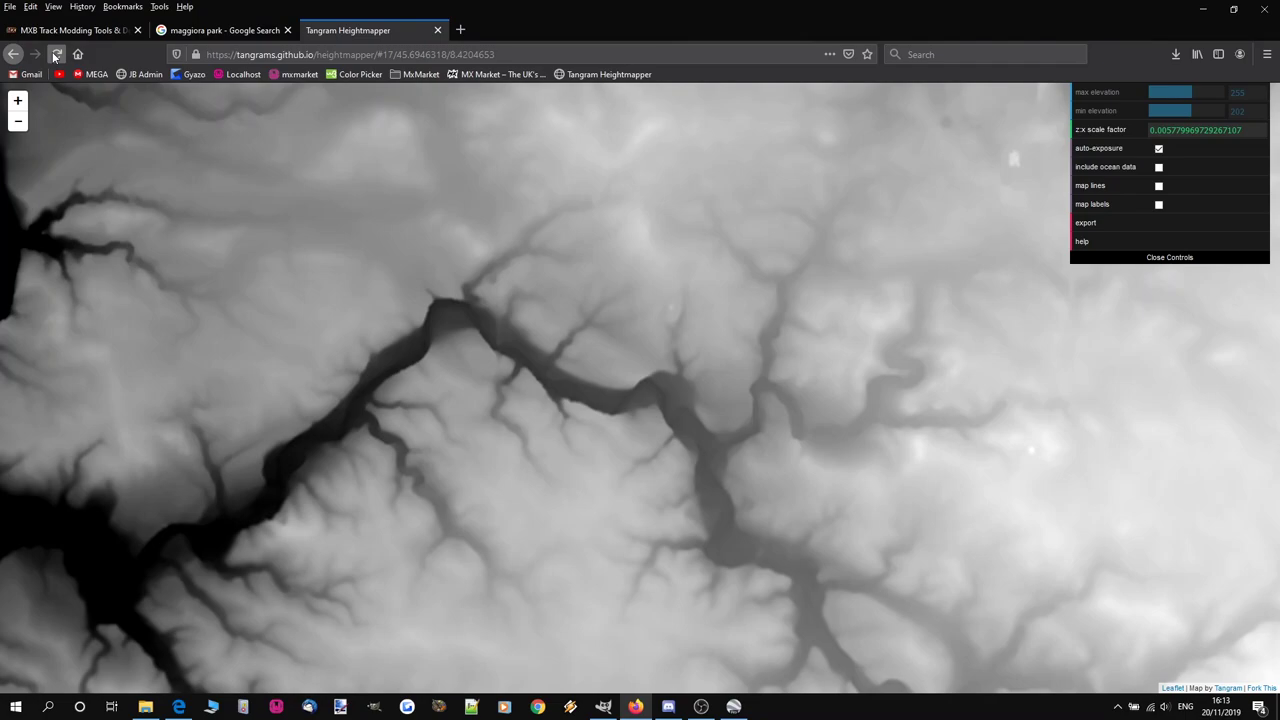